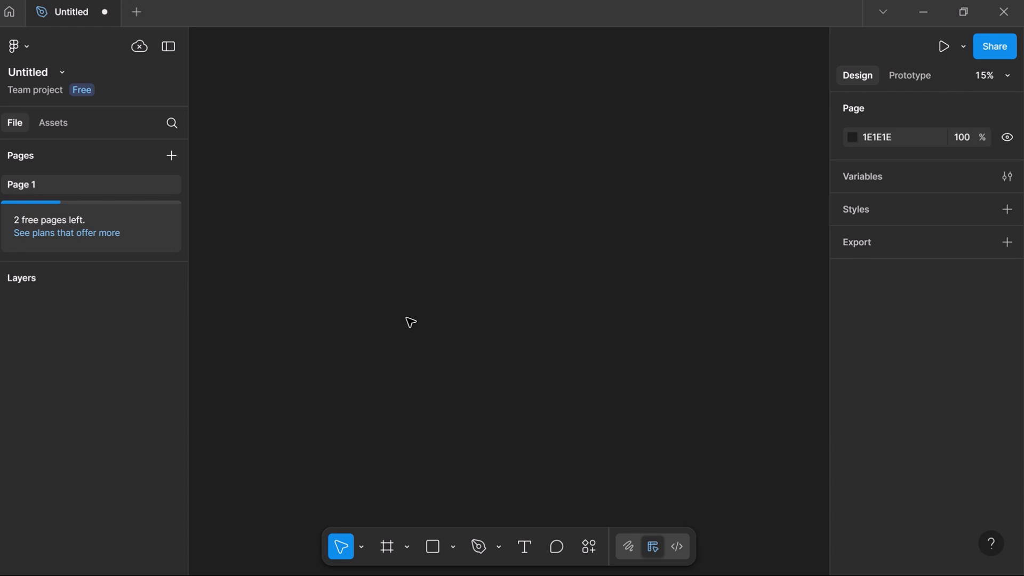
- Add a bold white 'Button' text layer and duplicate it beside the original
{"action": "left_click", "coordinate": [525, 547]}
{"action": "left_click", "coordinate": [398, 381]}
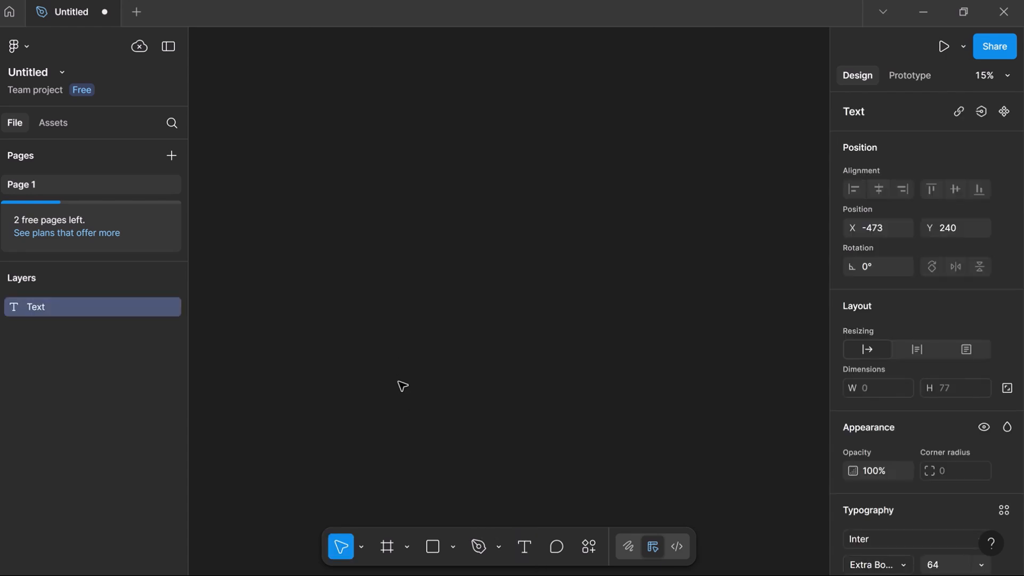
{"action": "type", "text": "B"}
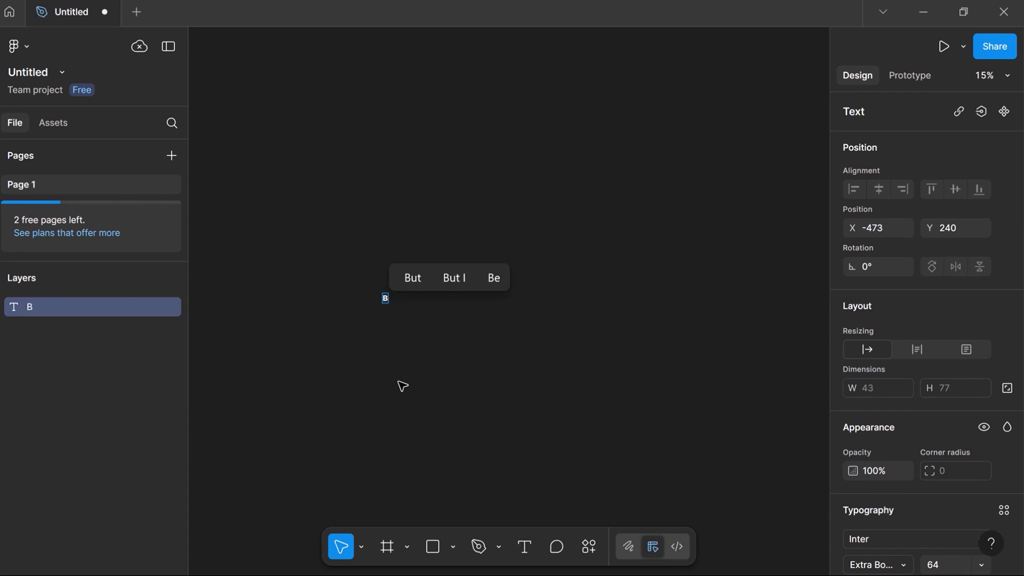
{"action": "type", "text": "utton"}
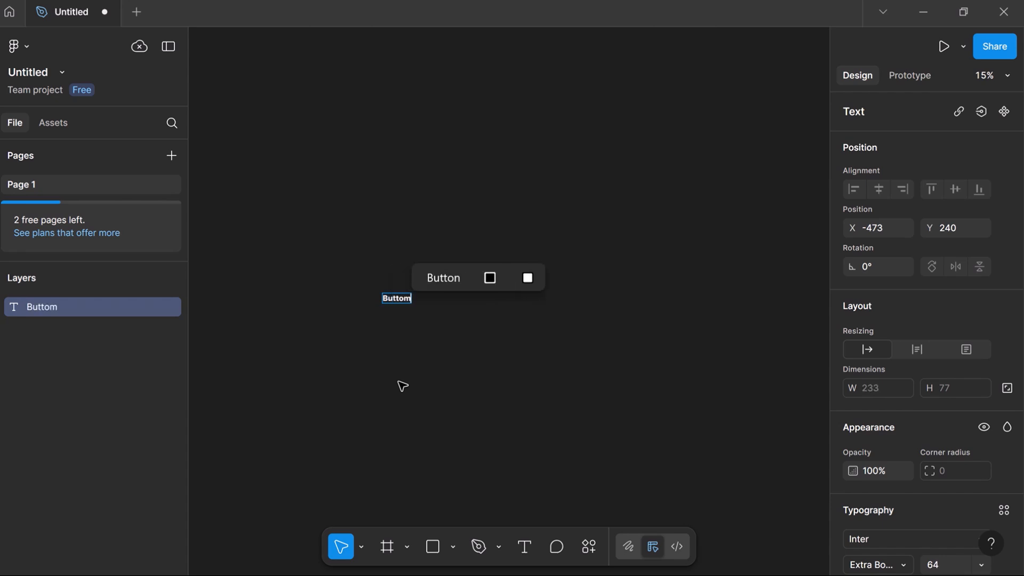
{"action": "scroll", "coordinate": [402, 385], "scroll_direction": "up", "scroll_amount": 3}
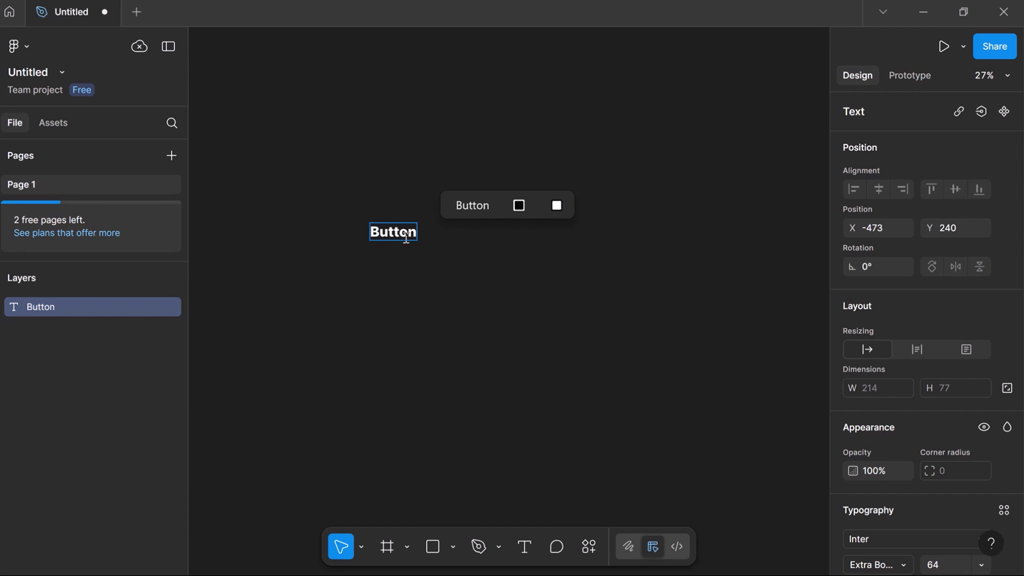
{"action": "key", "text": "Escape"}
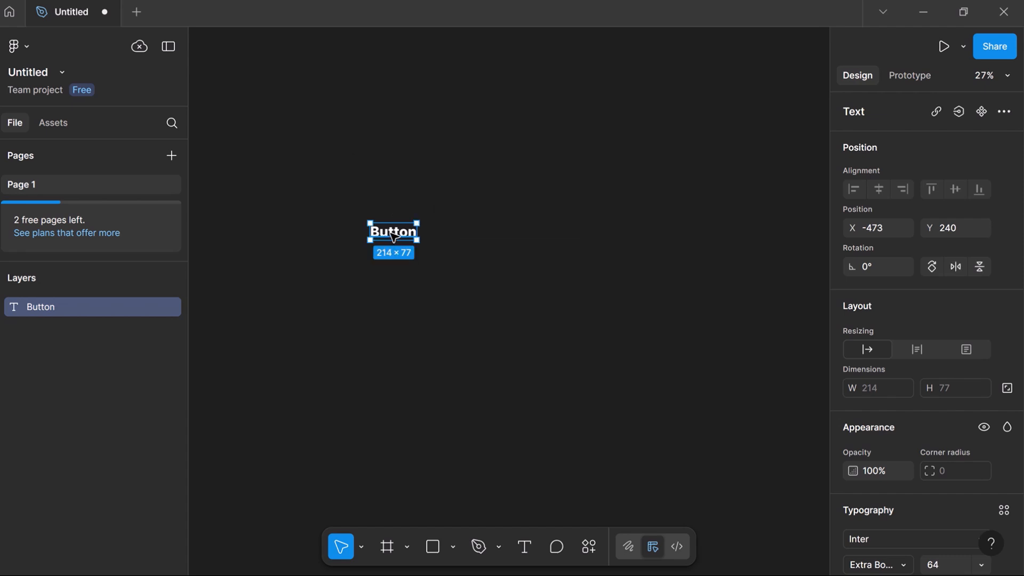
{"action": "left_click_drag", "start_coordinate": [393, 235], "coordinate": [387, 325]}
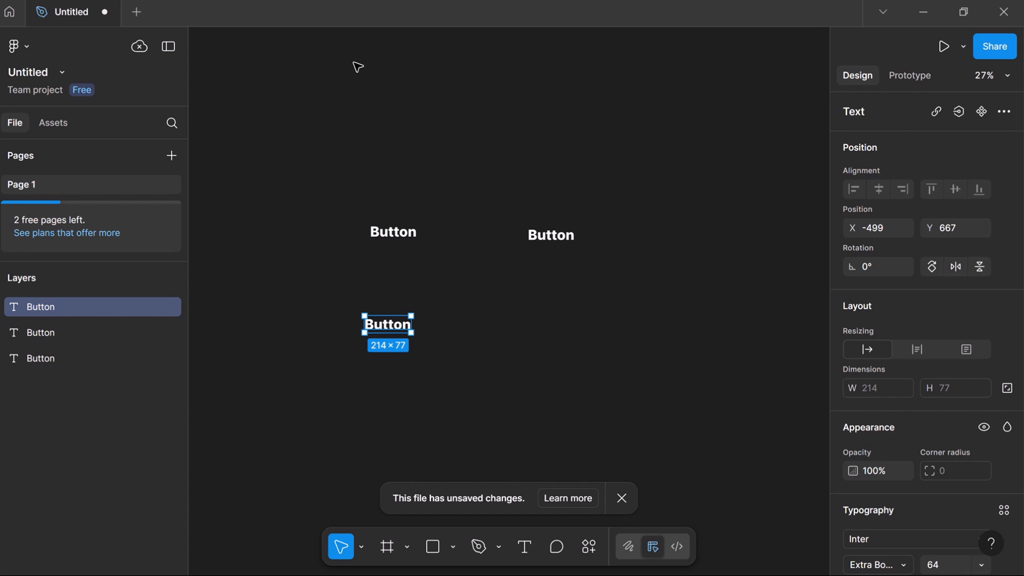
- Dismiss the unsaved-changes notice, then switch to the Frame tool
{"action": "left_click", "coordinate": [621, 498]}
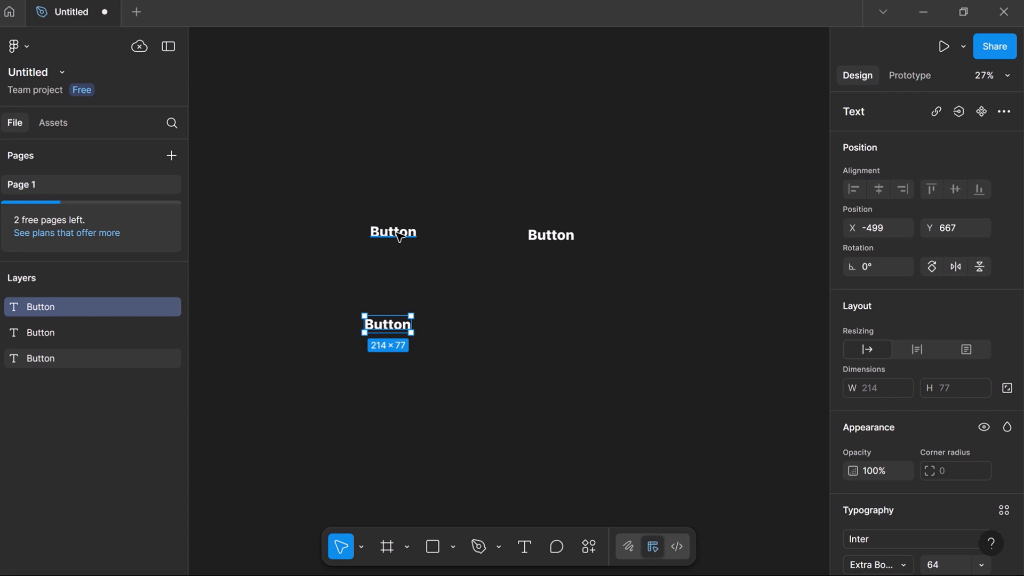
{"action": "left_click", "coordinate": [387, 547]}
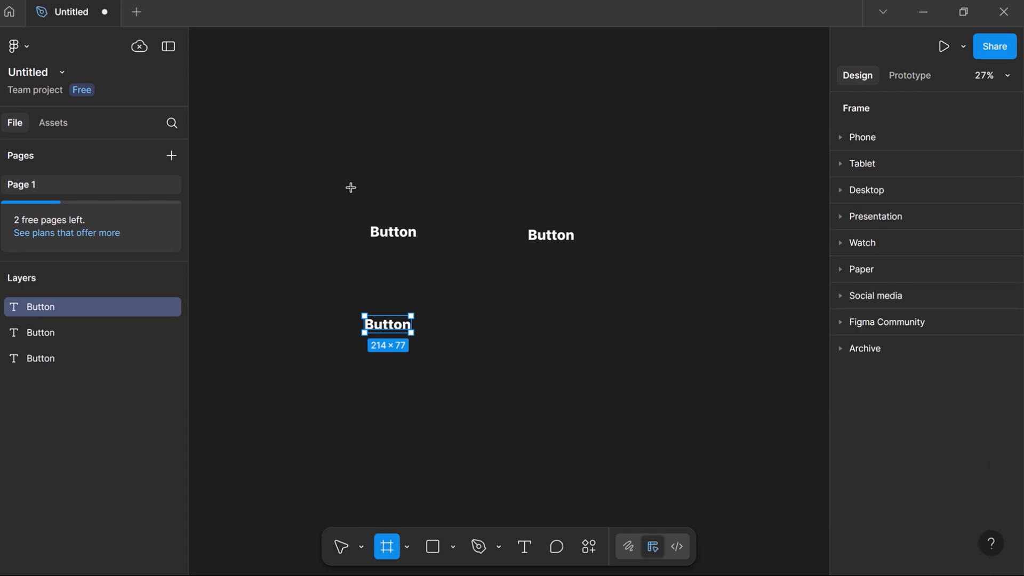
- Draw Frame 1 above the Button texts and fill it red (E94343)
{"action": "mouse_move", "coordinate": [350, 187]}
{"action": "left_mouse_down"}
{"action": "mouse_move", "coordinate": [420, 222]}
{"action": "mouse_move", "coordinate": [436, 217]}
{"action": "left_mouse_up"}
{"action": "scroll", "coordinate": [971, 480], "scroll_direction": "down", "scroll_amount": 4}
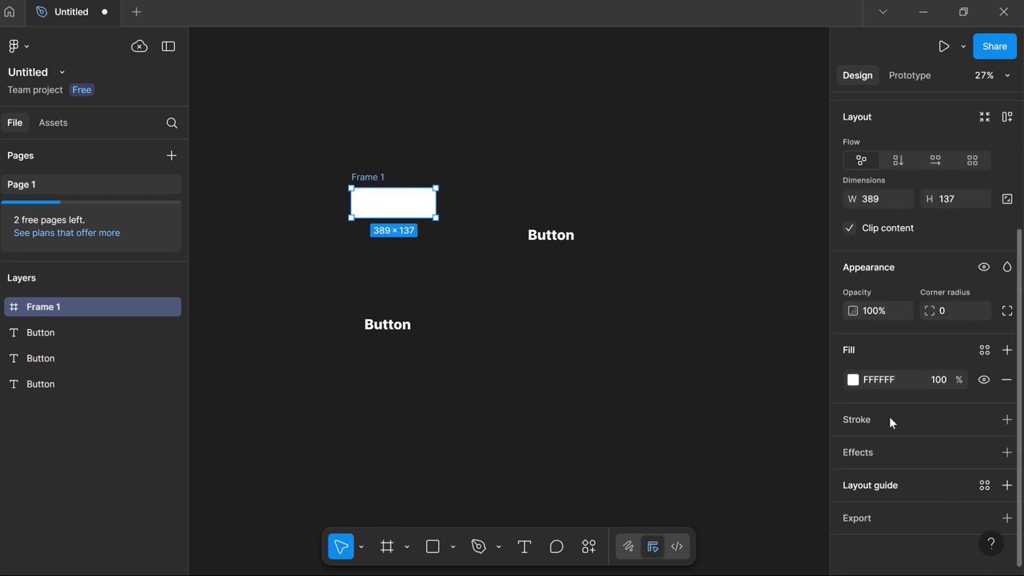
{"action": "left_click", "coordinate": [855, 379]}
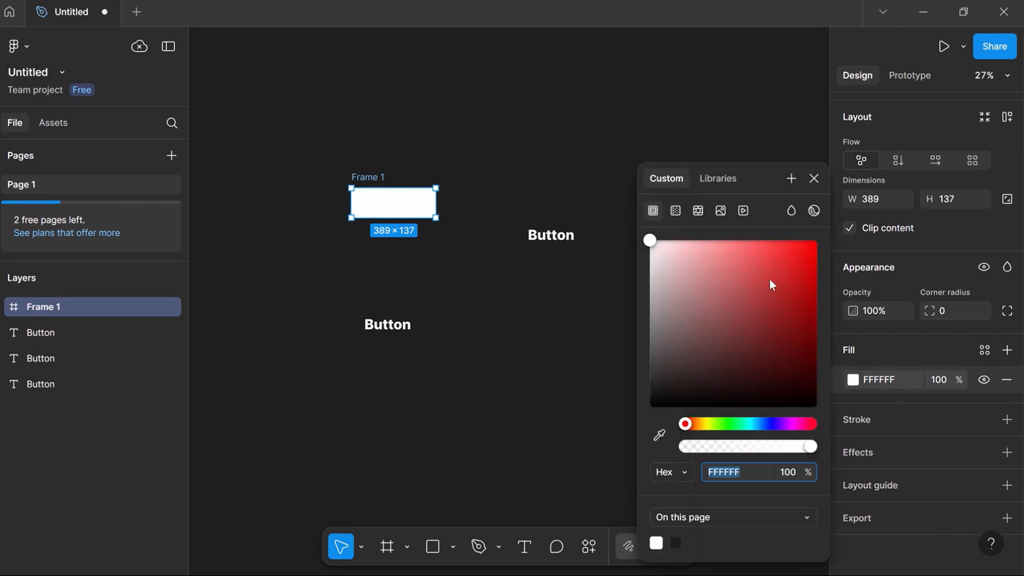
{"action": "left_click_drag", "start_coordinate": [772, 285], "coordinate": [778, 245]}
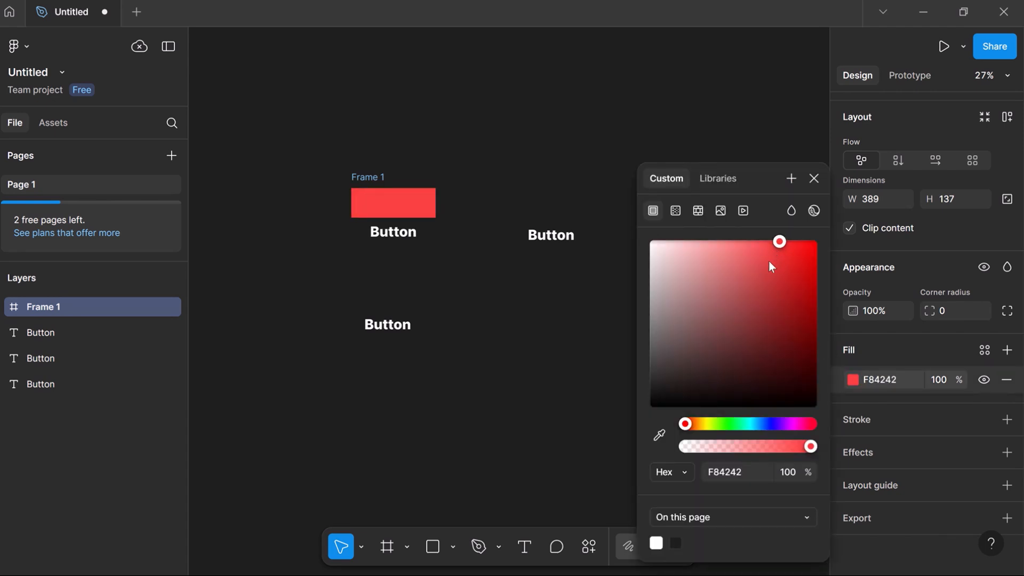
{"action": "left_click", "coordinate": [398, 245]}
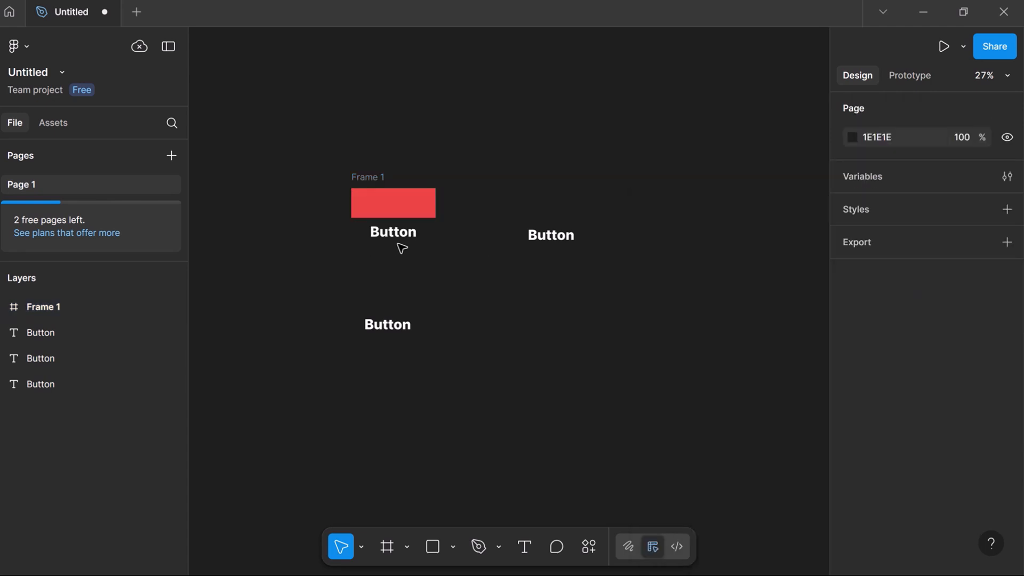
- Move a Button text into Frame 1 and centre it horizontally
{"action": "left_click_drag", "start_coordinate": [400, 233], "coordinate": [399, 201]}
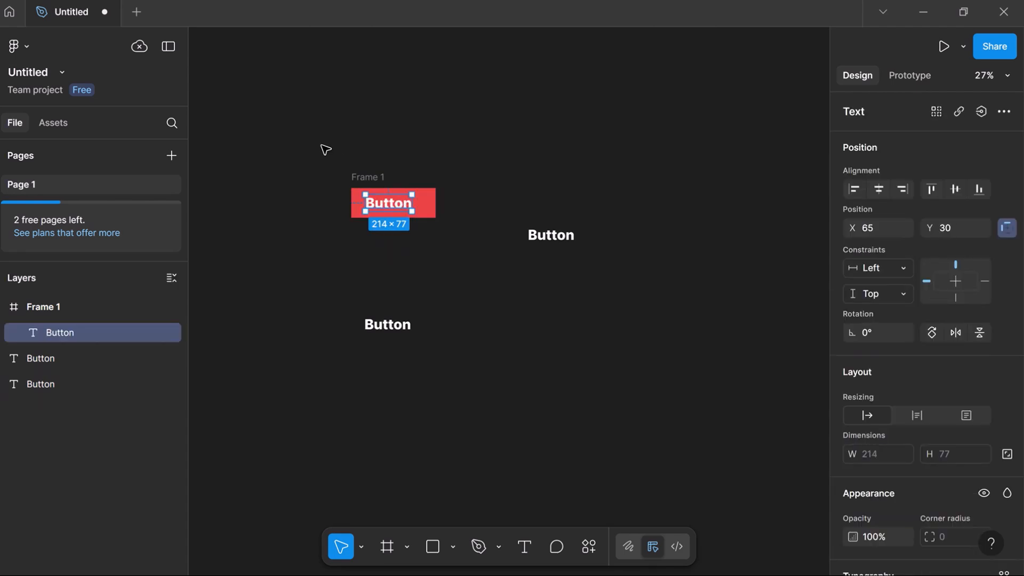
{"action": "left_click", "coordinate": [459, 251]}
{"action": "left_click_drag", "start_coordinate": [320, 144], "coordinate": [457, 242]}
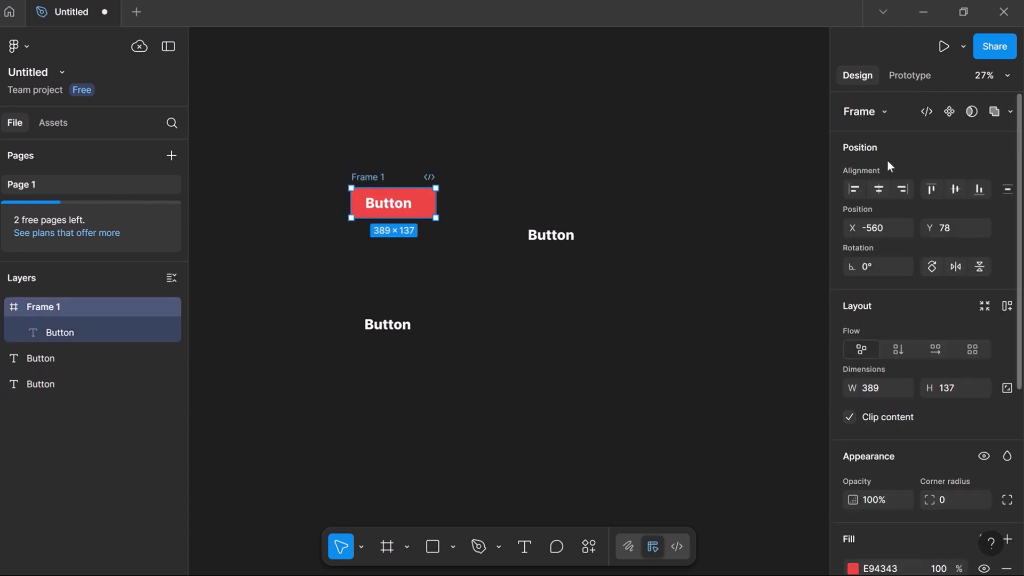
{"action": "left_click", "coordinate": [878, 189]}
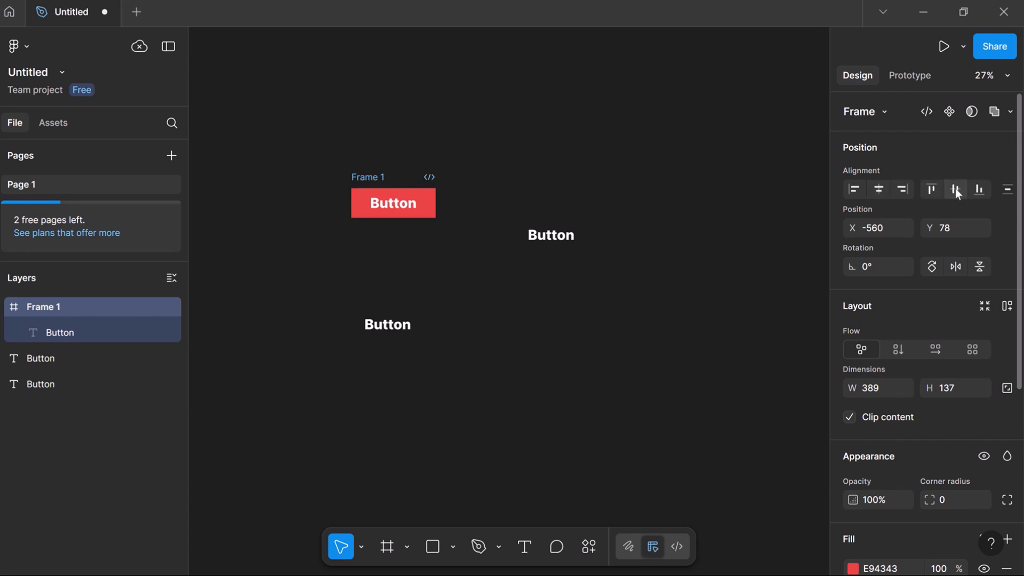
- Duplicate Frame 1 as Frame 2 just above the original
{"action": "left_click", "coordinate": [283, 152]}
{"action": "left_click", "coordinate": [362, 178]}
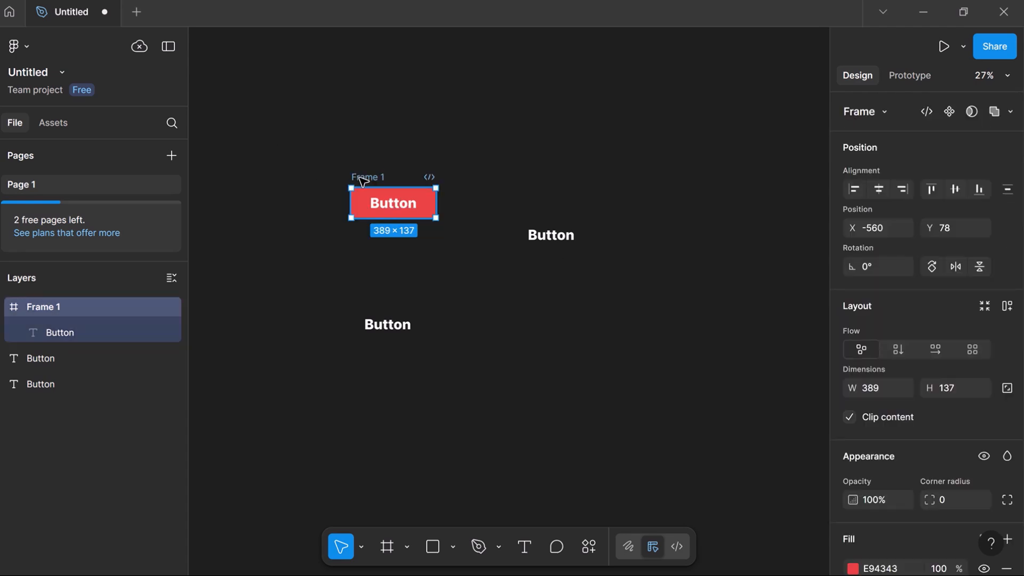
{"action": "left_click_drag", "start_coordinate": [364, 179], "coordinate": [350, 119]}
{"action": "left_click", "coordinate": [378, 148]}
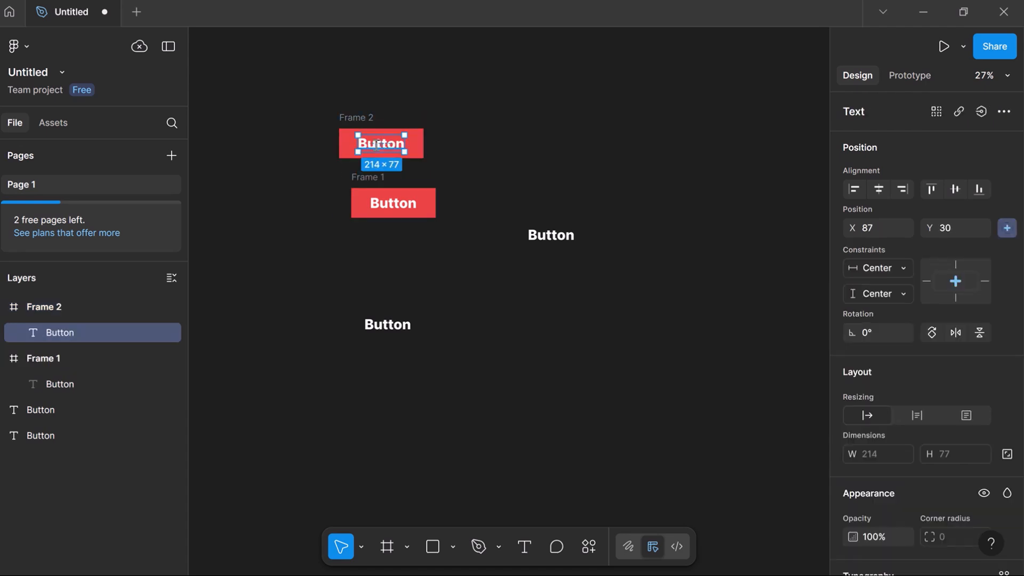
- Relabel Frame 2's text from Button to 'Click here'
{"action": "double_click", "coordinate": [375, 145]}
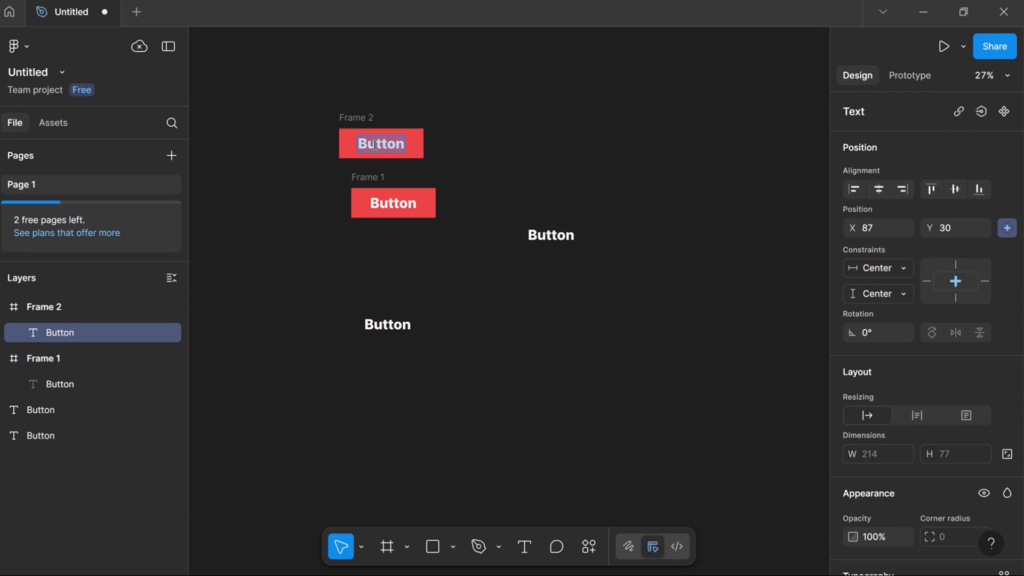
{"action": "type", "text": "Click"}
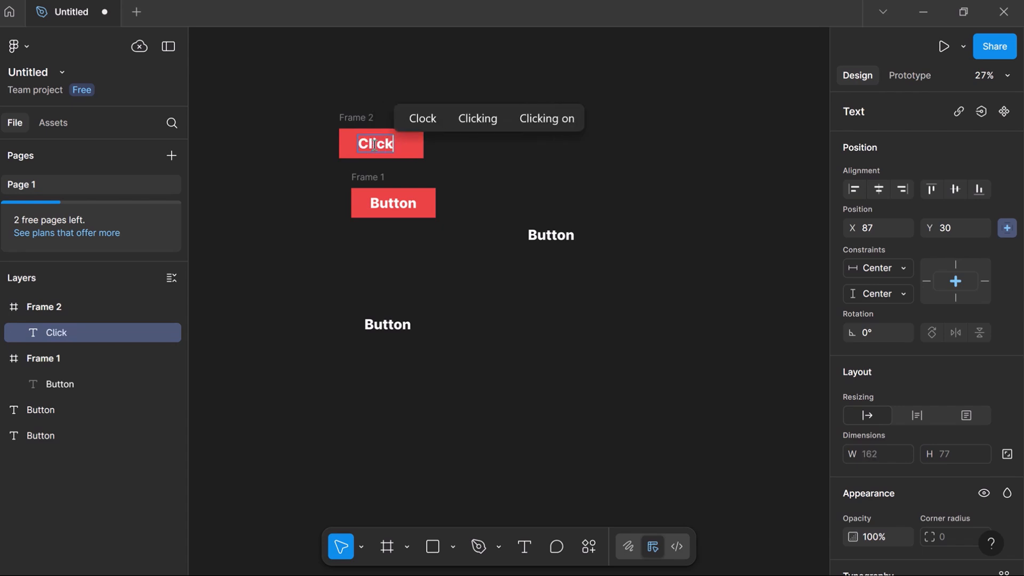
{"action": "type", "text": " here"}
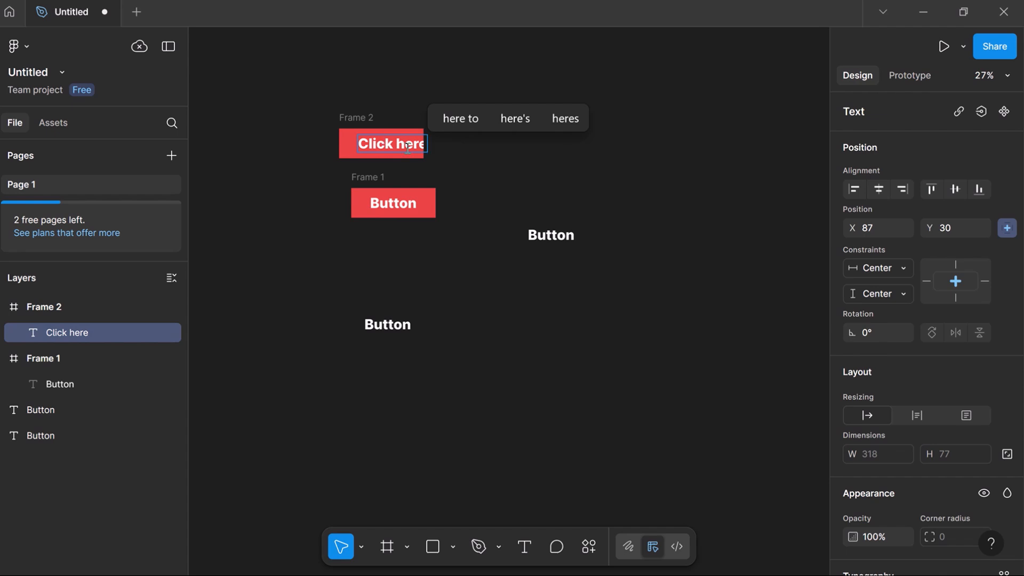
- Draw Frame 3 to the right of Frame 1 and fill it red (FA4343)
{"action": "left_click", "coordinate": [388, 546]}
{"action": "left_click_drag", "start_coordinate": [506, 166], "coordinate": [611, 203]}
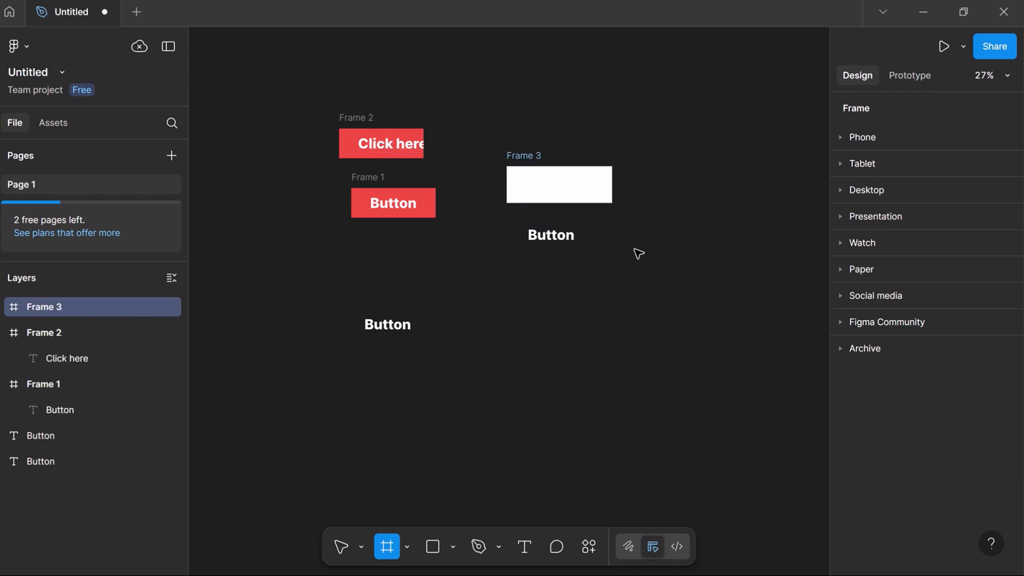
{"action": "scroll", "coordinate": [910, 513], "scroll_direction": "down", "scroll_amount": 4}
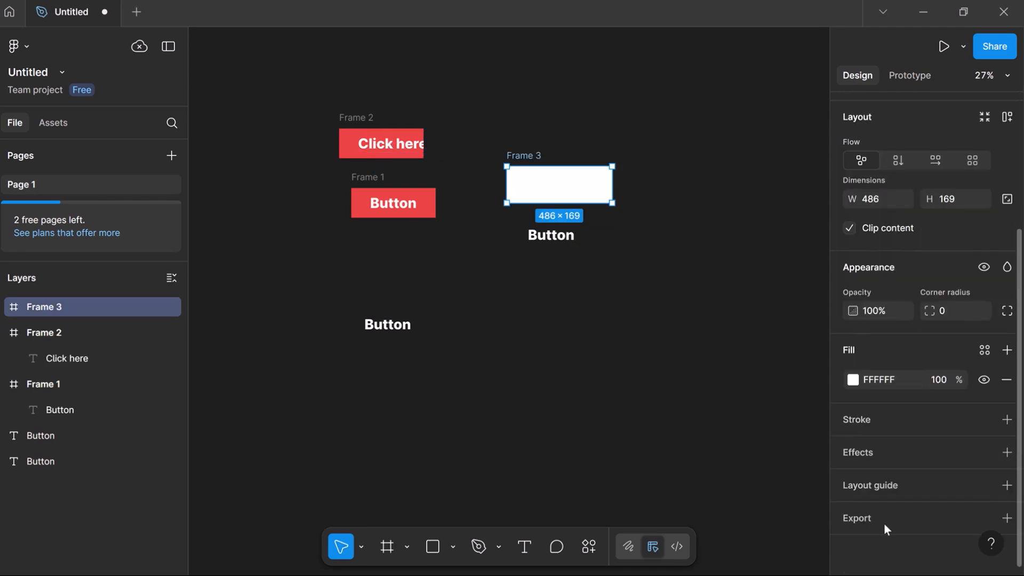
{"action": "left_click", "coordinate": [852, 380]}
{"action": "left_click", "coordinate": [772, 246]}
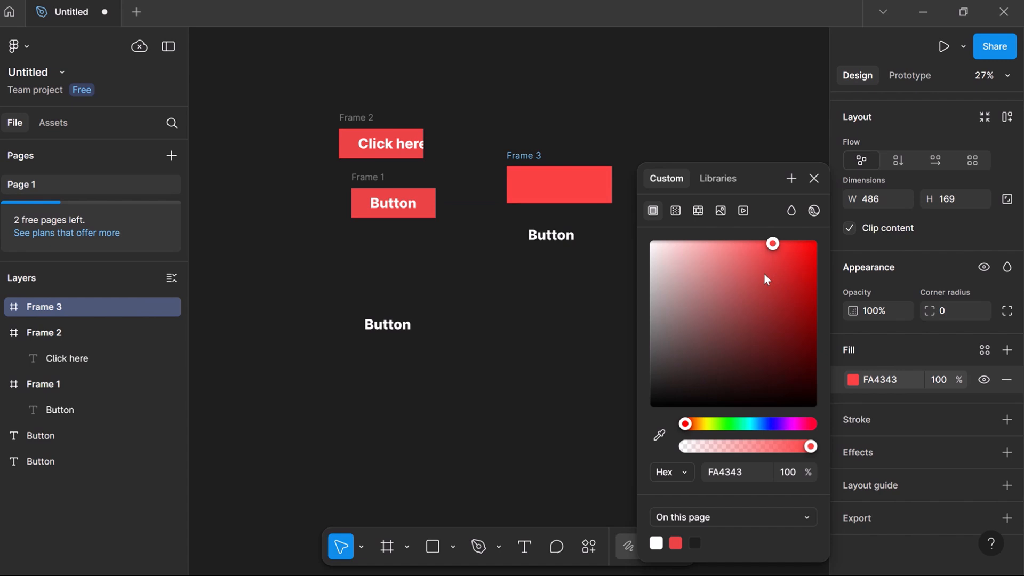
{"action": "left_click", "coordinate": [813, 179]}
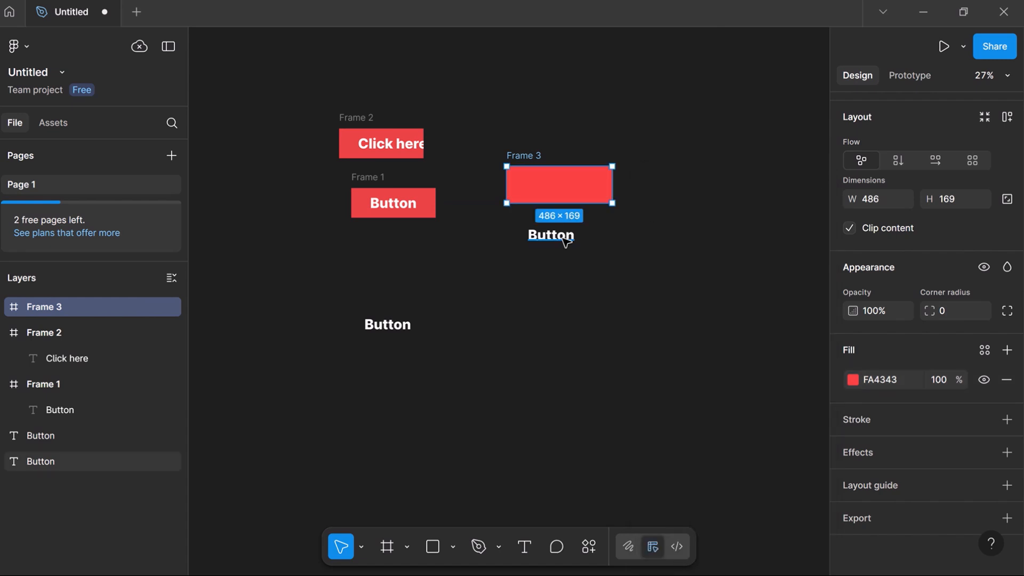
- Move a loose Button text into Frame 3 and select the frame with it
{"action": "left_click_drag", "start_coordinate": [562, 237], "coordinate": [574, 193]}
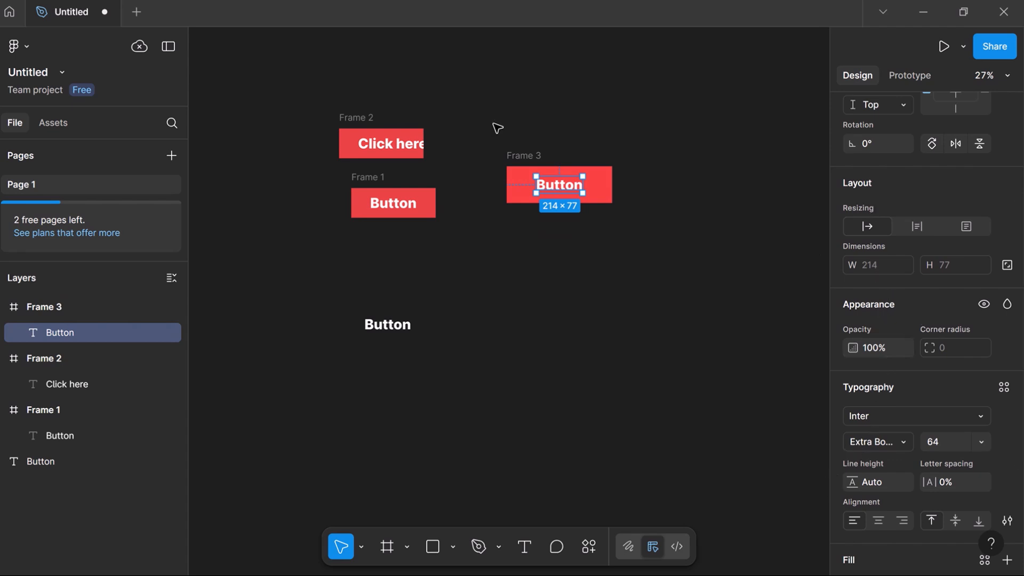
{"action": "left_click", "coordinate": [613, 237]}
{"action": "left_click_drag", "start_coordinate": [494, 124], "coordinate": [652, 281]}
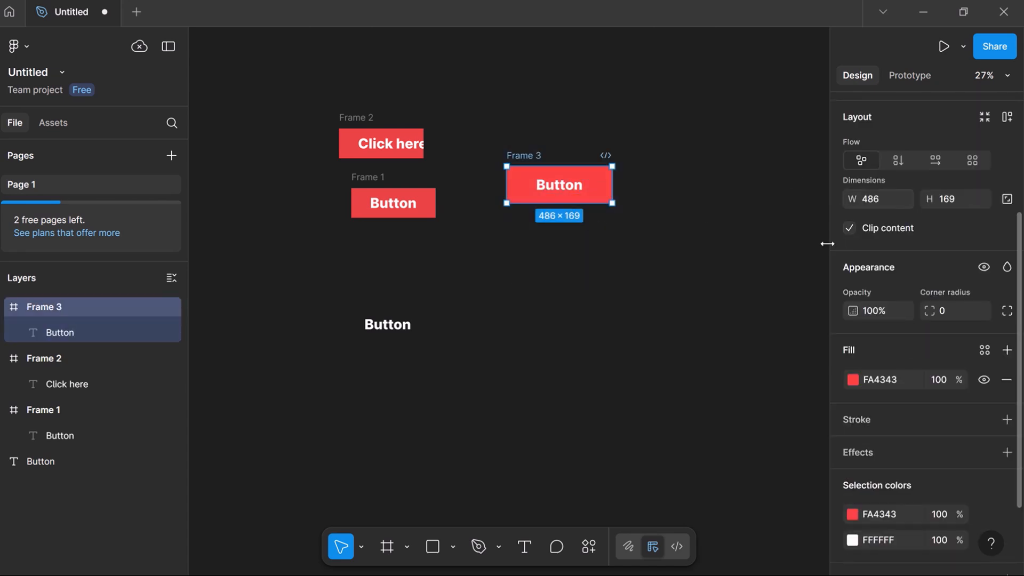
- Give Frame 3 auto layout with 190 horizontal and 43 vertical padding, then duplicate it above as Frame 4
{"action": "right_click", "coordinate": [572, 193]}
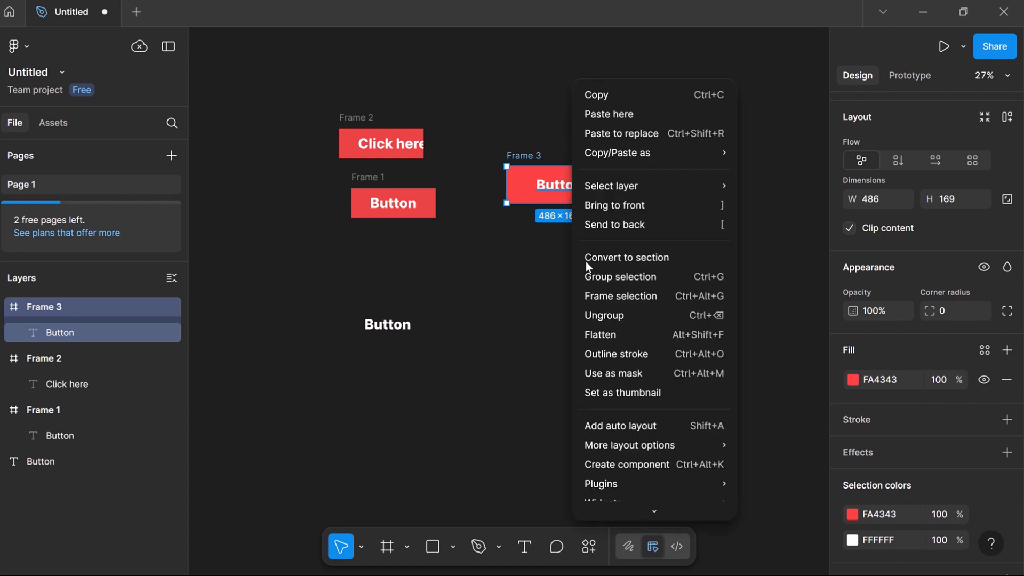
{"action": "left_click", "coordinate": [629, 424]}
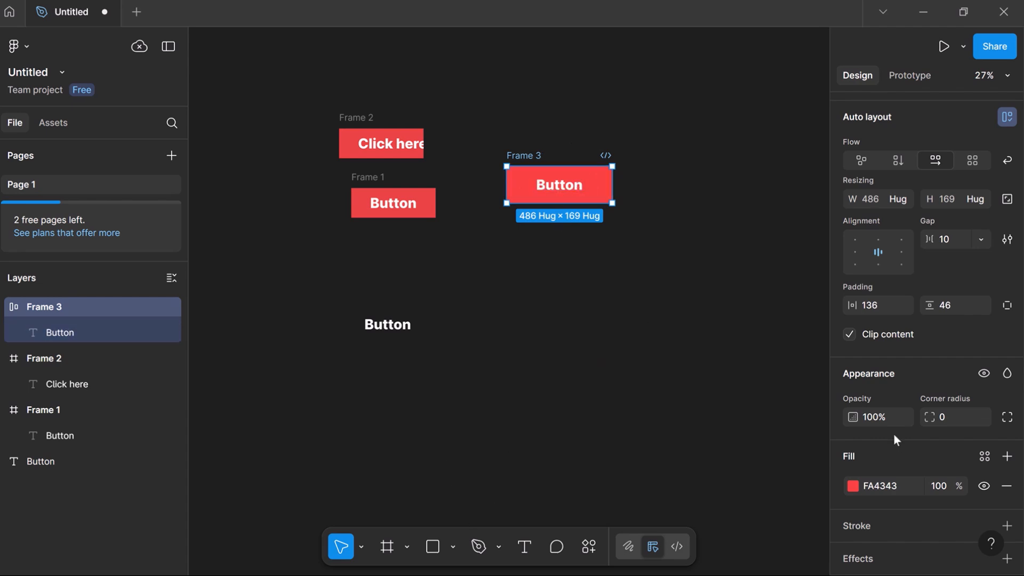
{"action": "scroll", "coordinate": [942, 407], "scroll_direction": "down", "scroll_amount": 3}
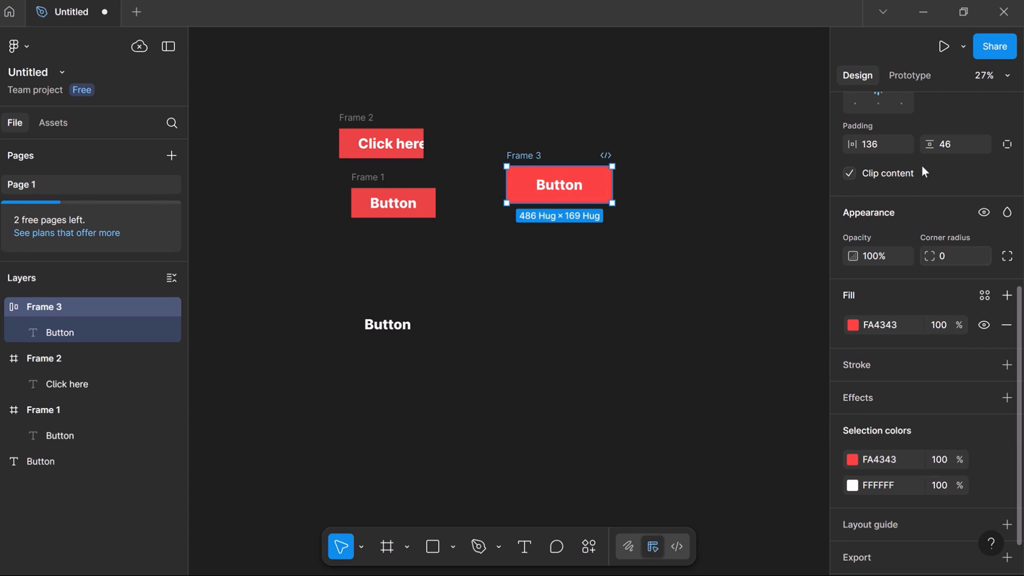
{"action": "scroll", "coordinate": [880, 220], "scroll_direction": "up", "scroll_amount": 3}
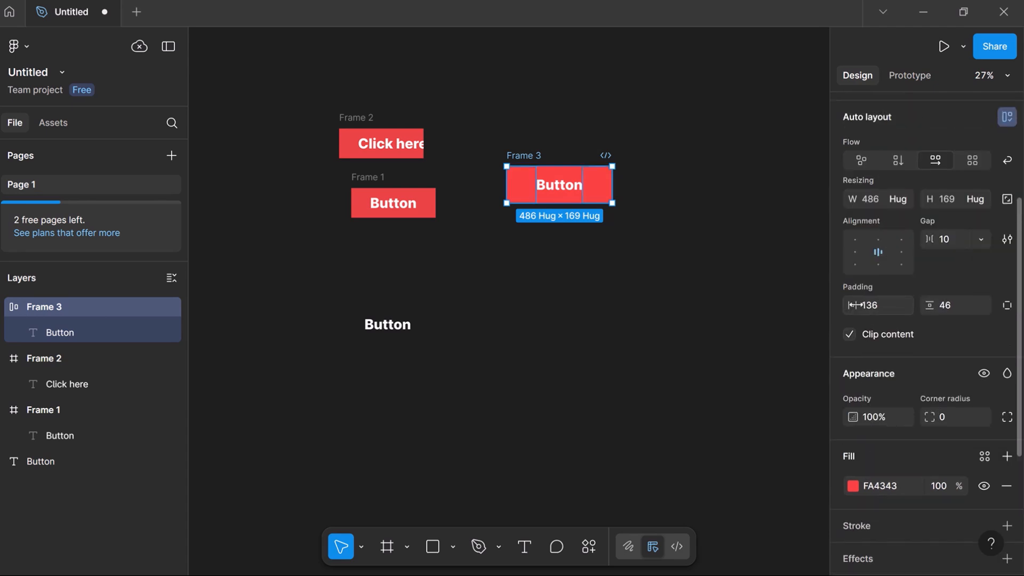
{"action": "left_click_drag", "start_coordinate": [852, 305], "coordinate": [882, 272]}
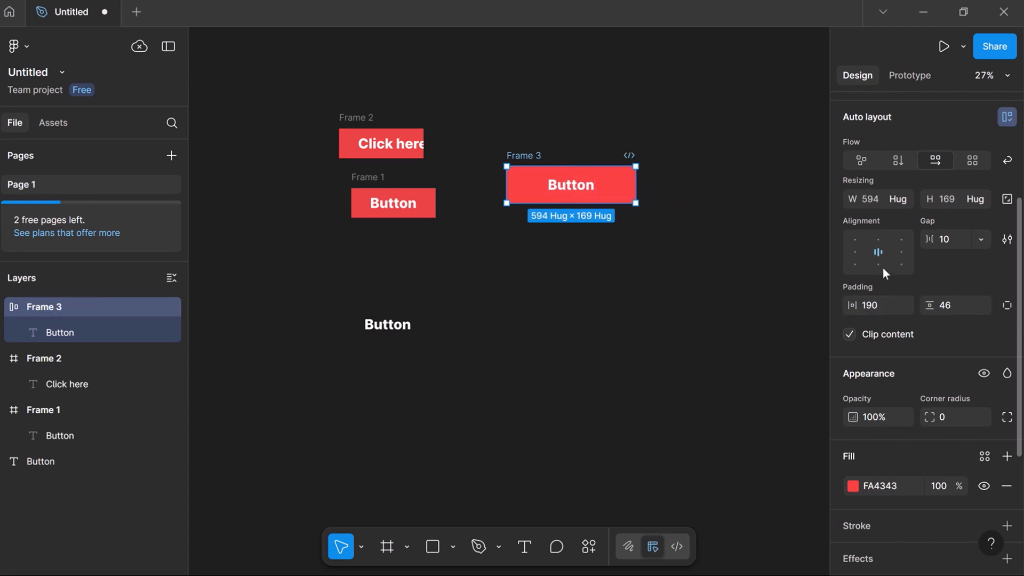
{"action": "left_click_drag", "start_coordinate": [931, 308], "coordinate": [917, 344]}
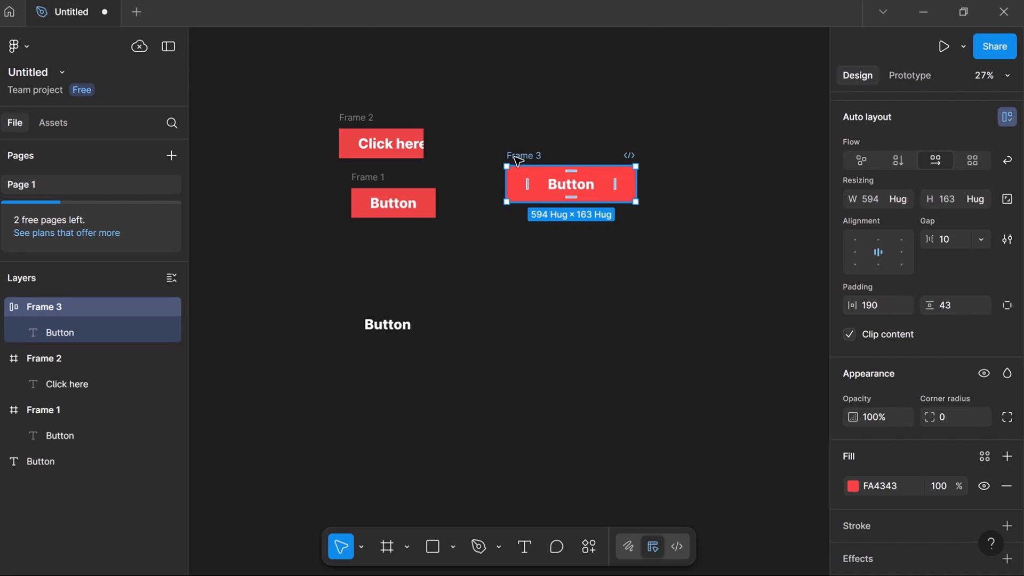
{"action": "left_click_drag", "start_coordinate": [517, 159], "coordinate": [525, 95]}
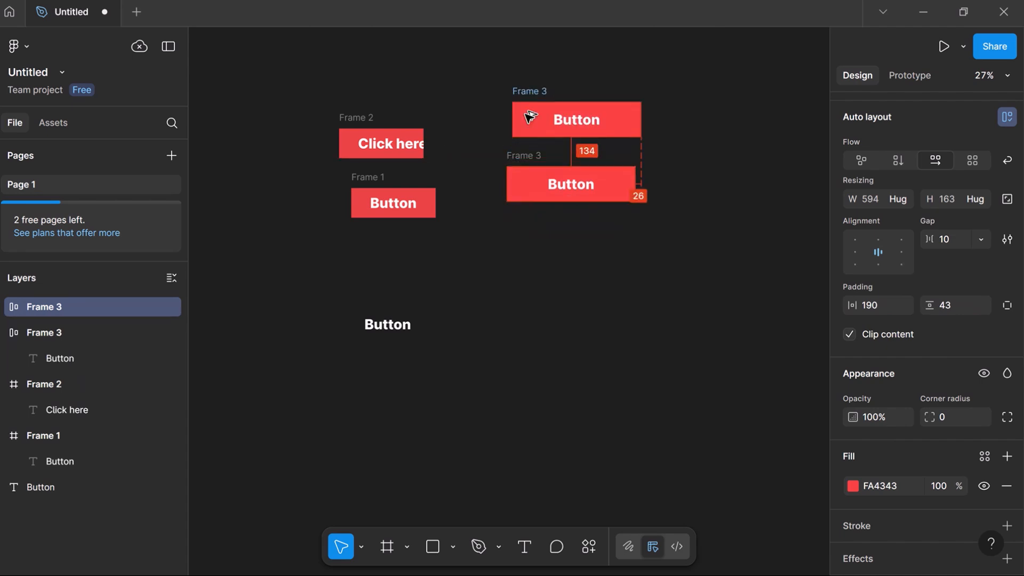
- Change Frame 4's label to 'Click here and get free bonus' and duplicate it below Frame 3
{"action": "double_click", "coordinate": [572, 116]}
{"action": "double_click", "coordinate": [572, 118]}
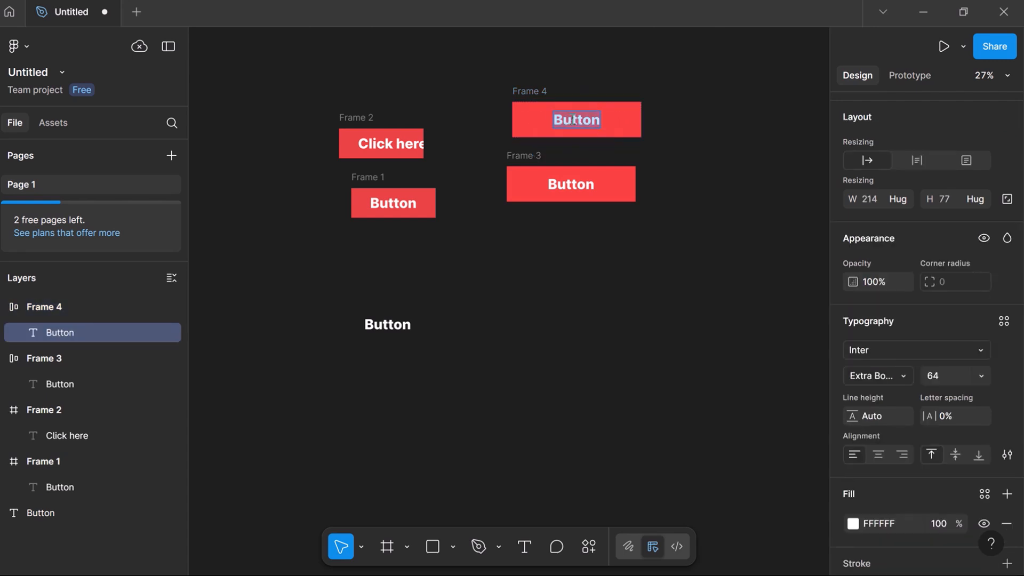
{"action": "key", "text": "BackSpace"}
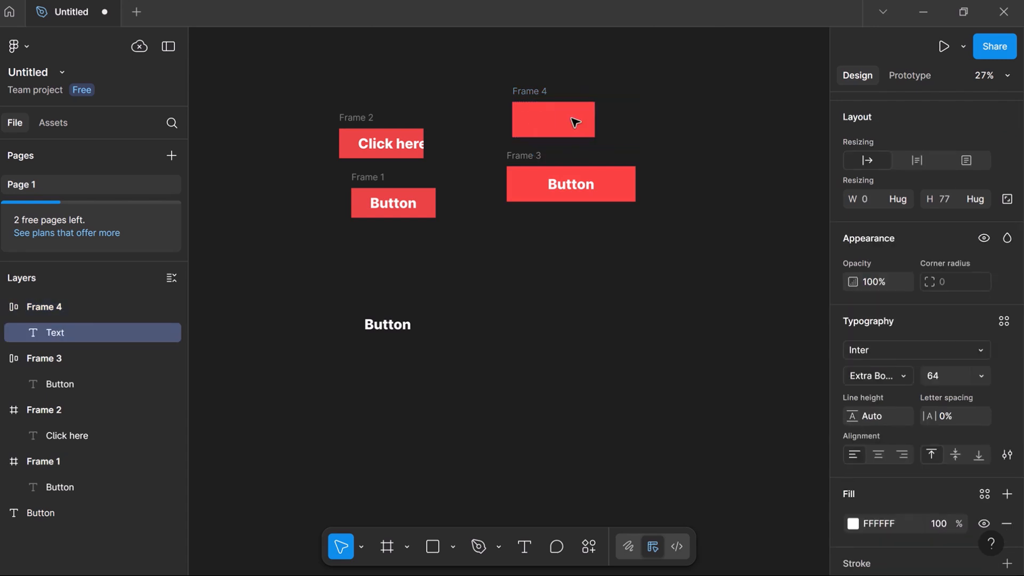
{"action": "type", "text": "Click "}
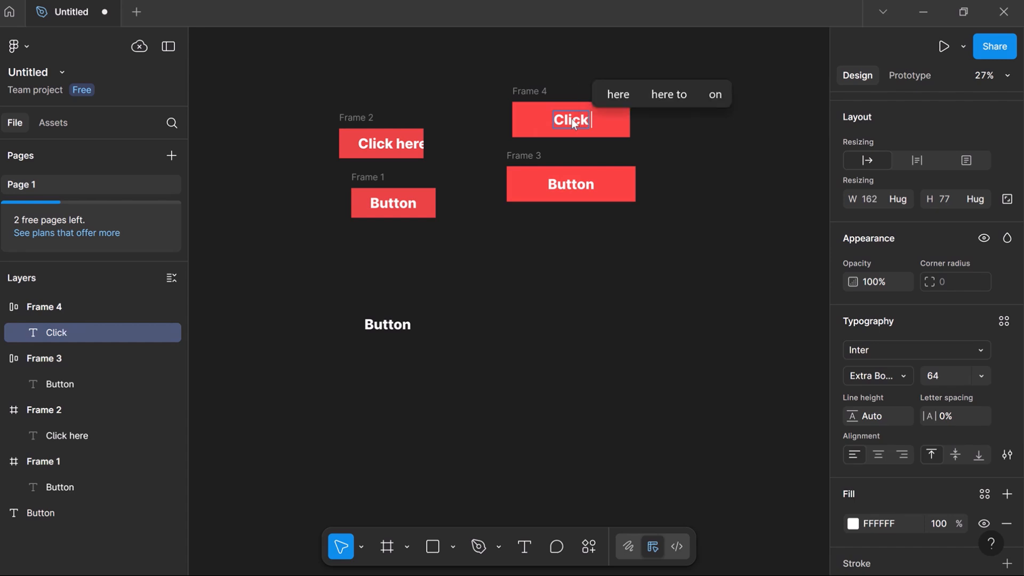
{"action": "type", "text": "her"}
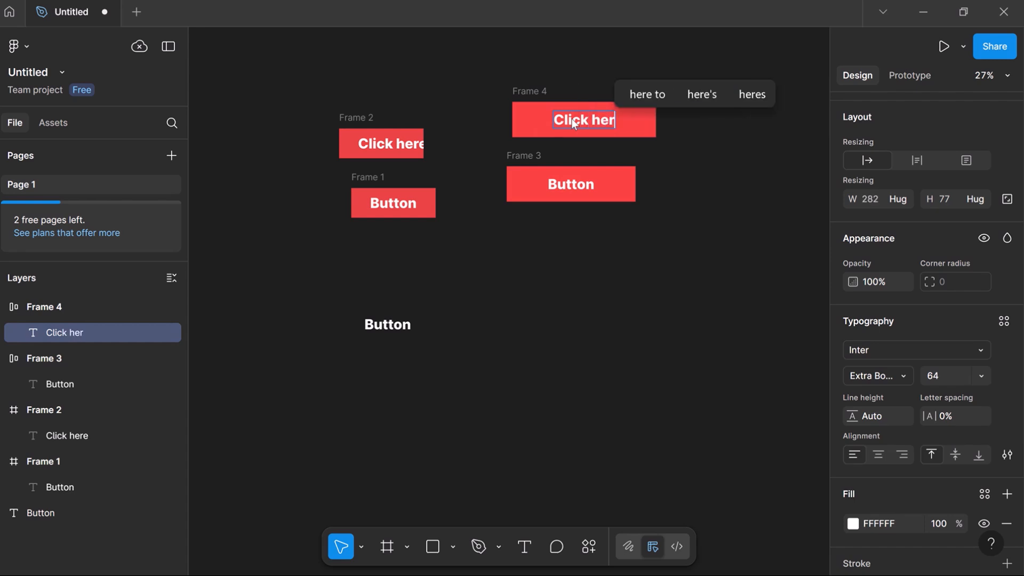
{"action": "type", "text": "e and "}
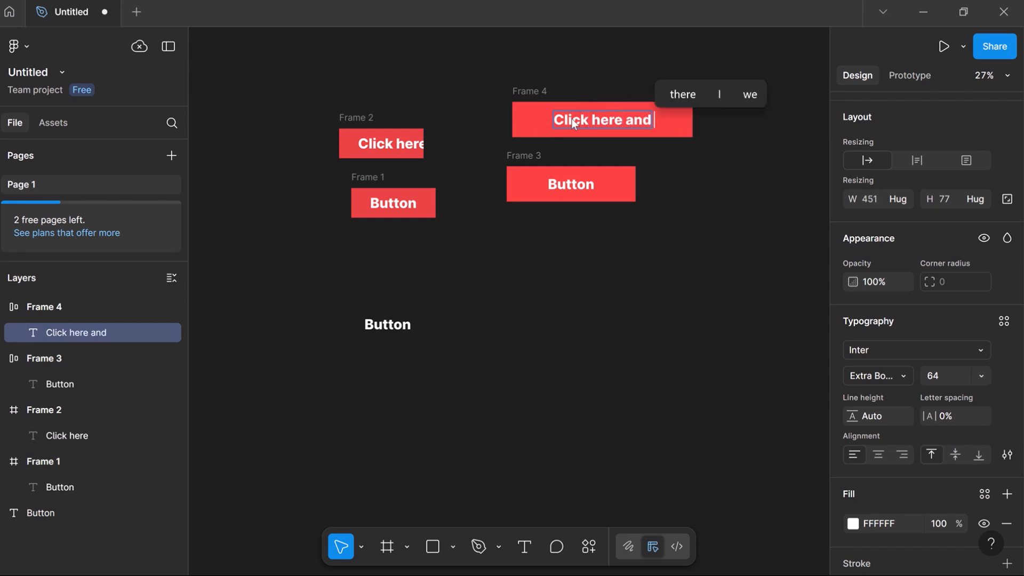
{"action": "type", "text": "get free "}
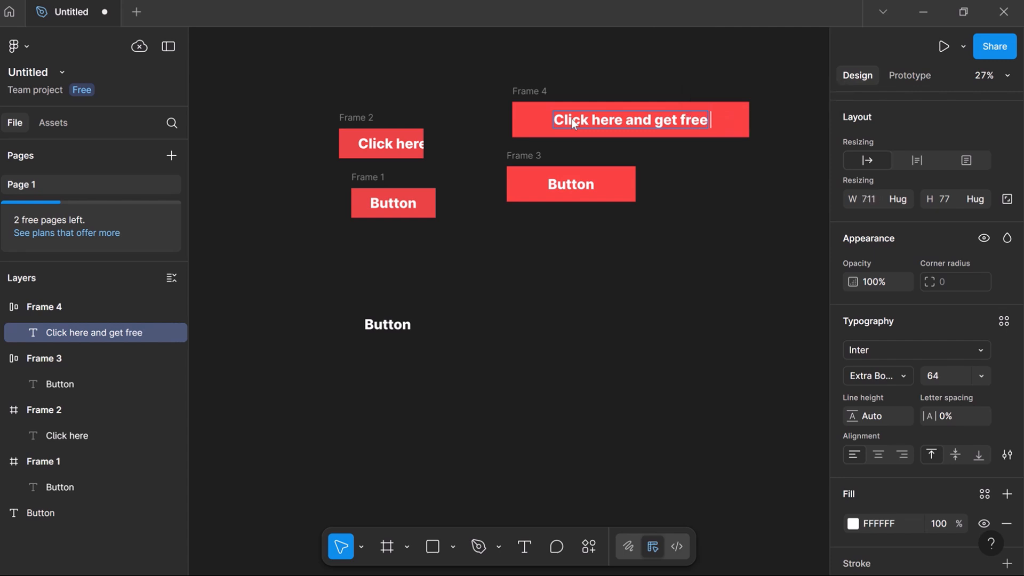
{"action": "type", "text": "bonu"}
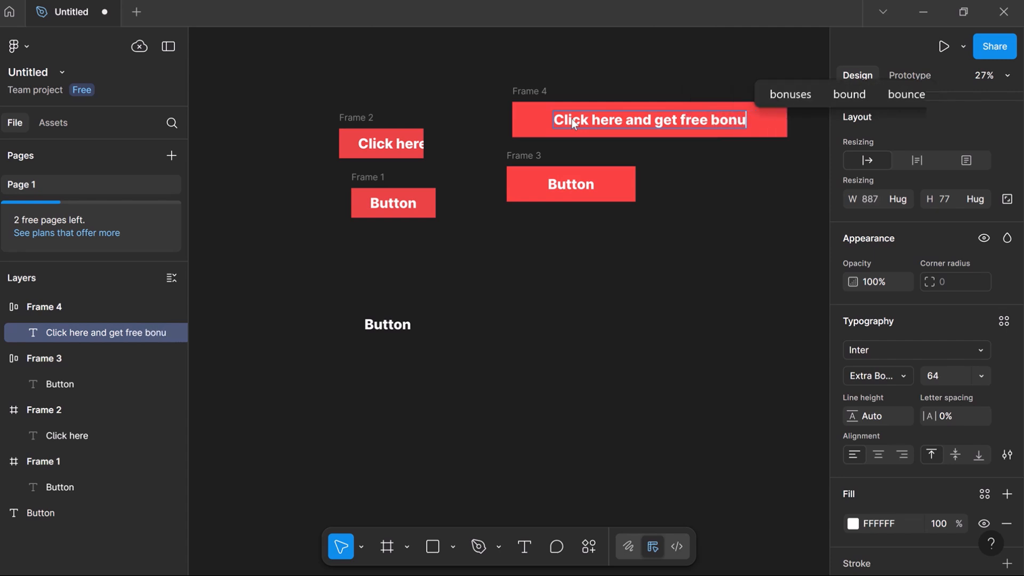
{"action": "type", "text": "s"}
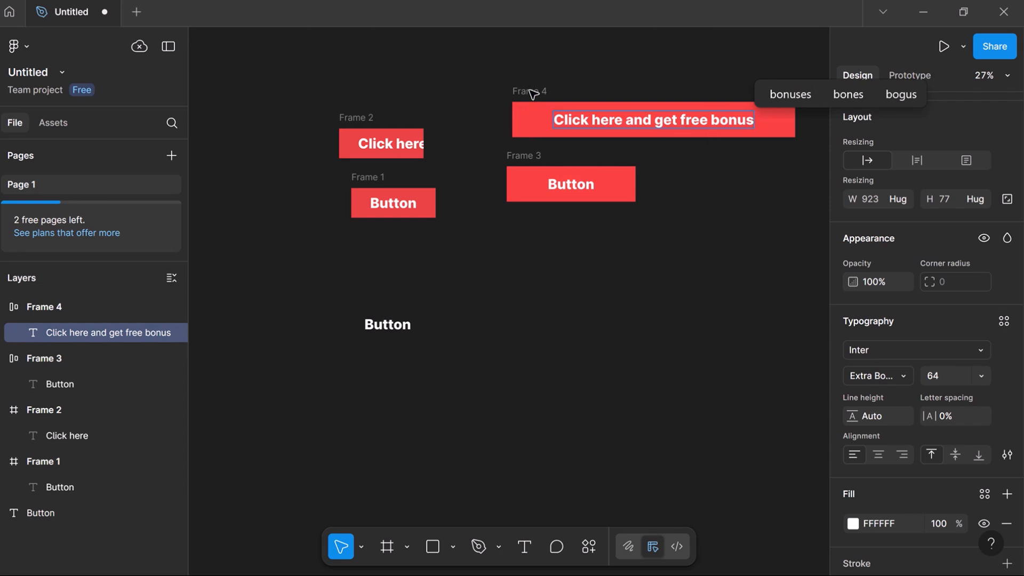
{"action": "key", "text": "Escape"}
{"action": "left_click_drag", "start_coordinate": [534, 91], "coordinate": [543, 244], "text": "alt"}
- Replace Frame 5's label with 'Subscribe'
{"action": "double_click", "coordinate": [620, 280]}
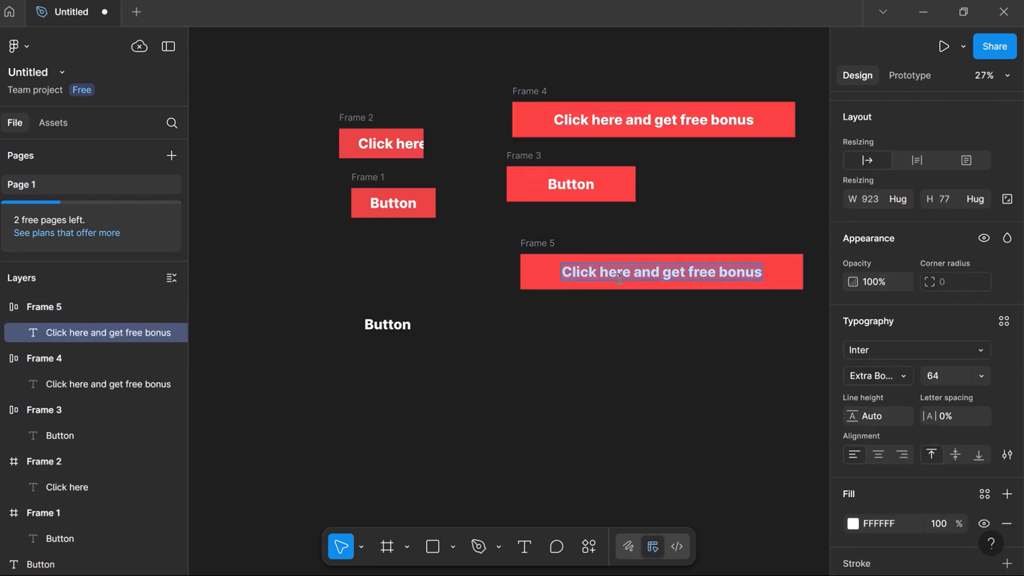
{"action": "type", "text": "S"}
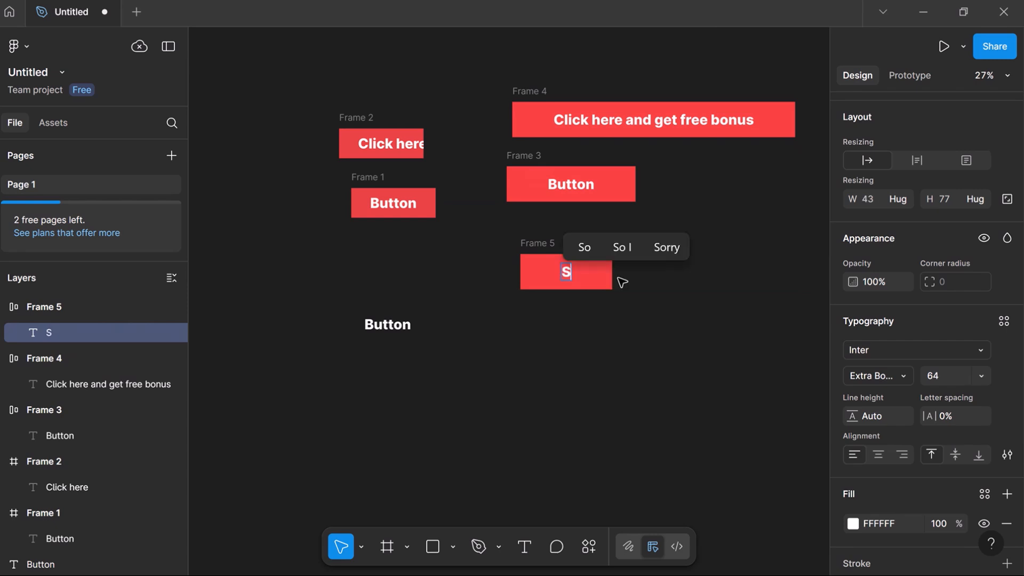
{"action": "type", "text": "u"}
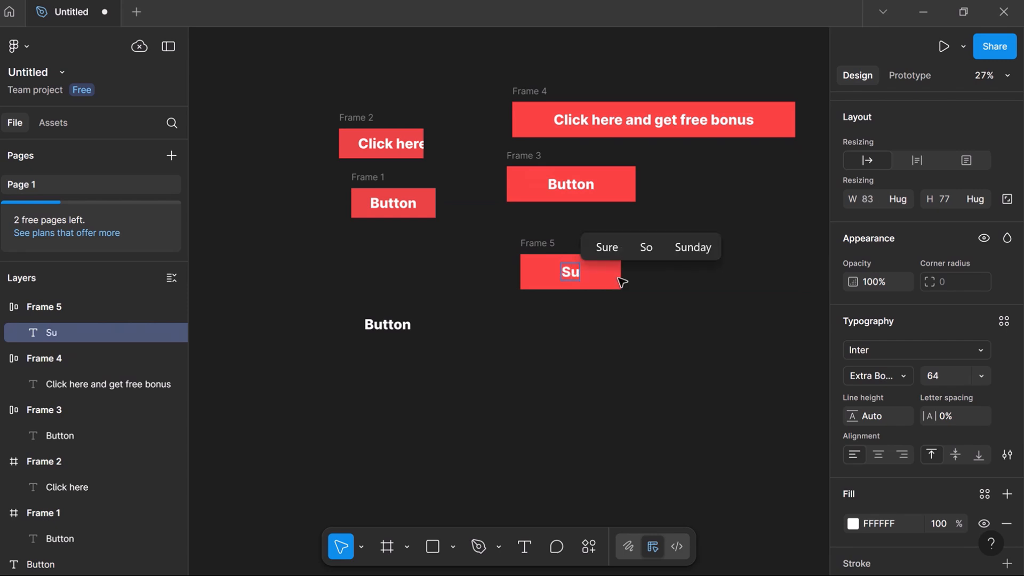
{"action": "type", "text": "bscri"}
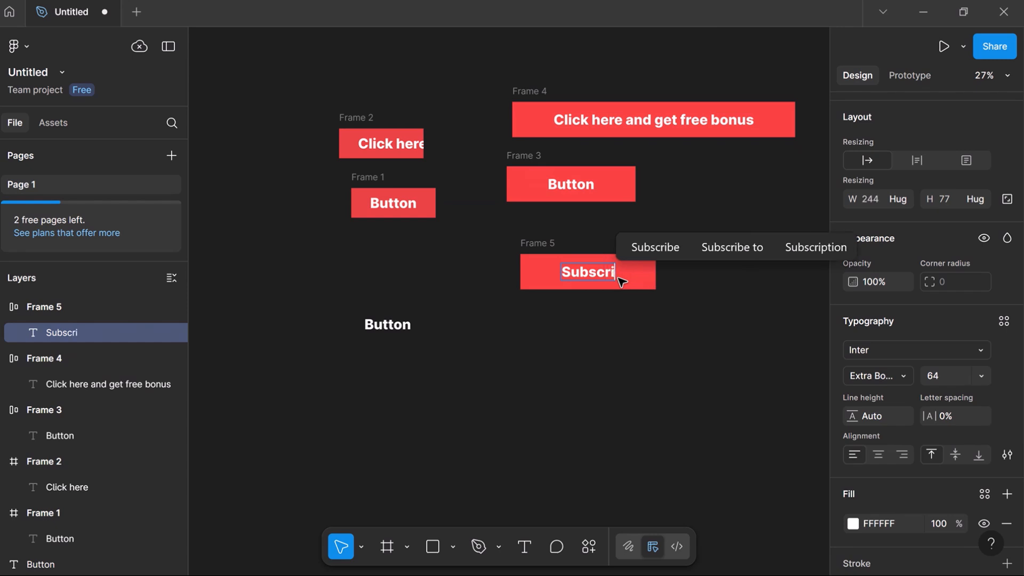
{"action": "type", "text": "be"}
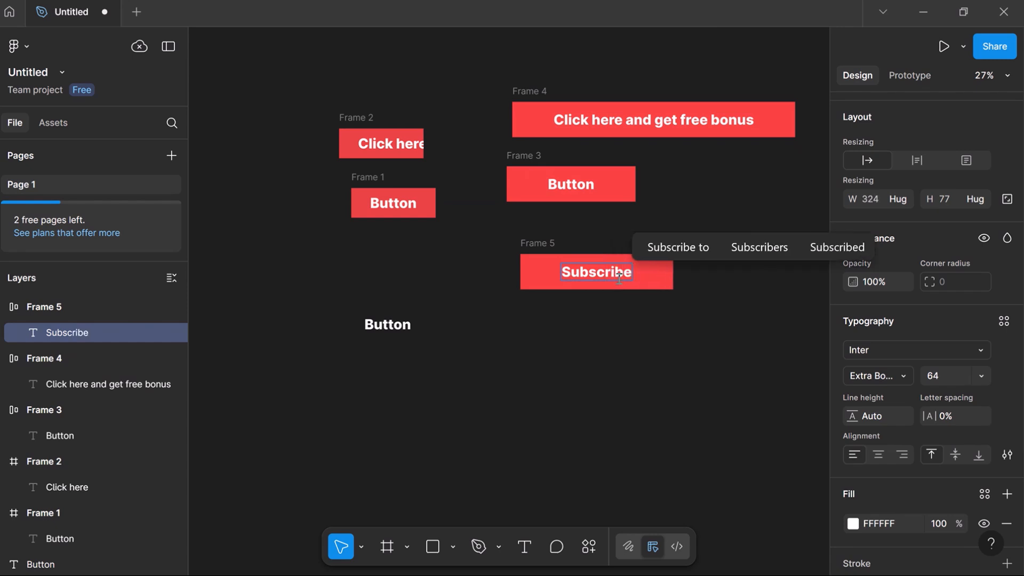
{"action": "key", "text": "Escape"}
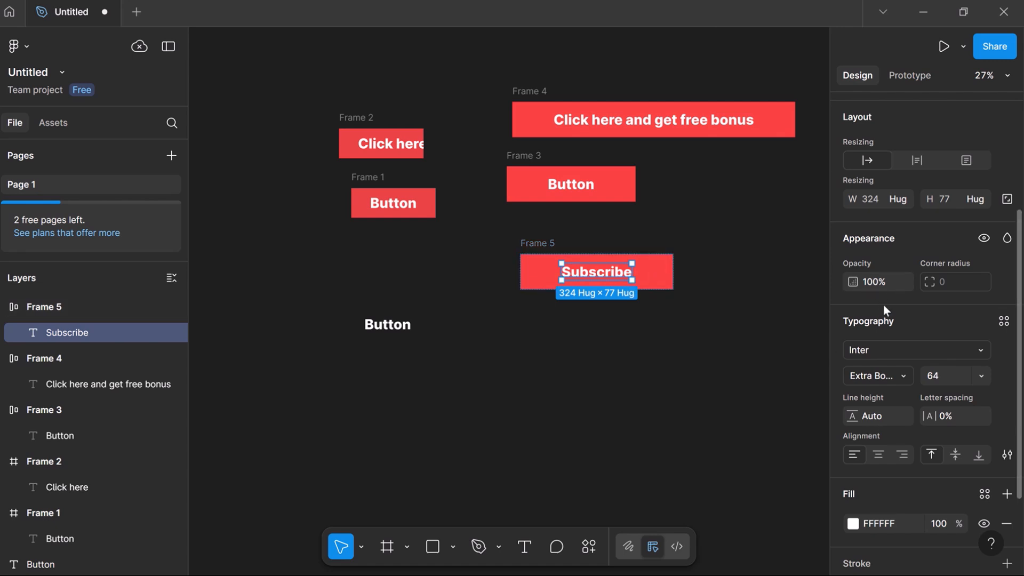
- Select Frame 5 and reduce its horizontal padding to 35
{"action": "scroll", "coordinate": [888, 305], "scroll_direction": "up", "scroll_amount": 3}
{"action": "scroll", "coordinate": [888, 311], "scroll_direction": "down", "scroll_amount": 5}
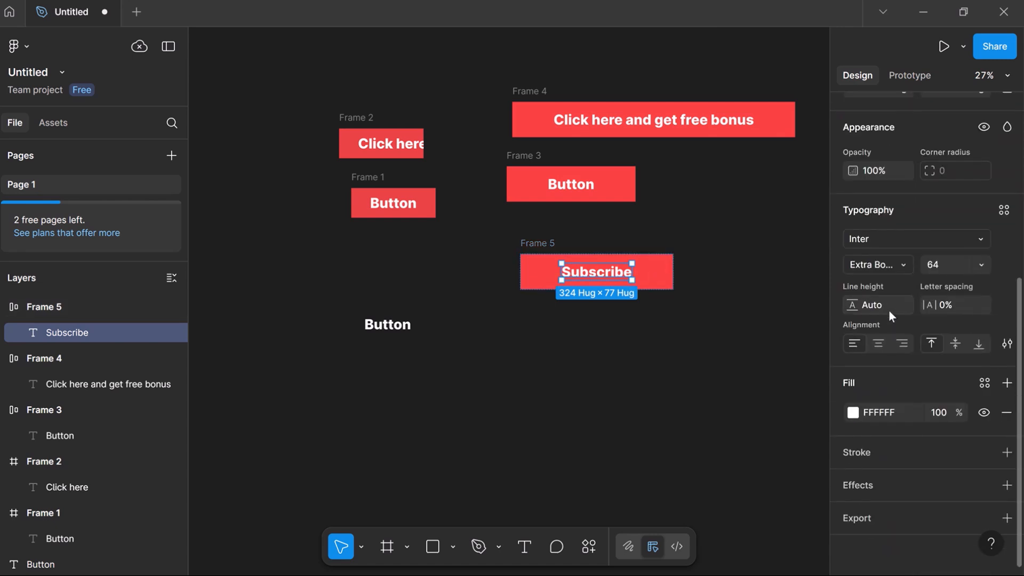
{"action": "scroll", "coordinate": [888, 315], "scroll_direction": "up", "scroll_amount": 5}
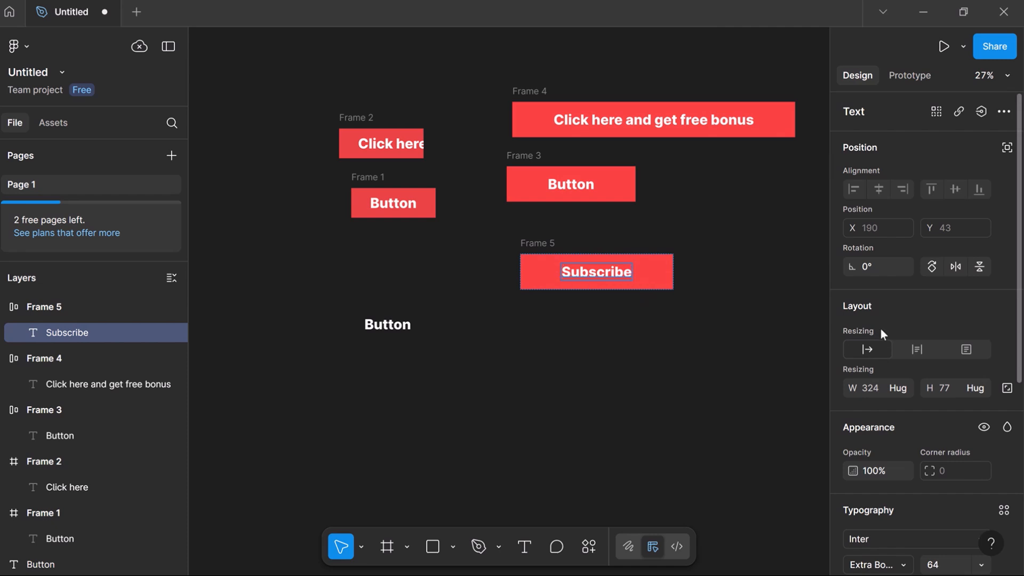
{"action": "scroll", "coordinate": [881, 328], "scroll_direction": "down", "scroll_amount": 5}
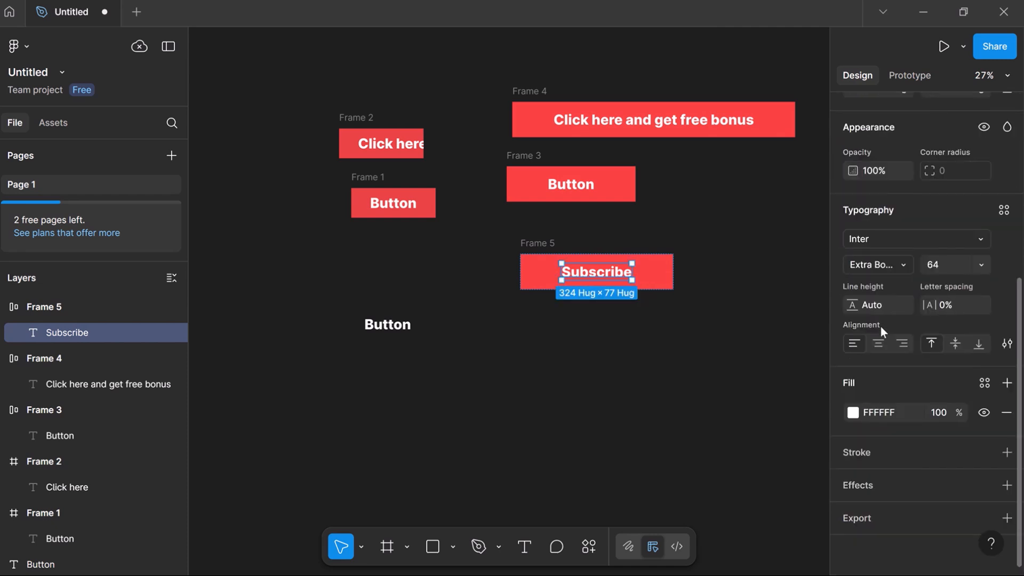
{"action": "scroll", "coordinate": [880, 290], "scroll_direction": "up", "scroll_amount": 2}
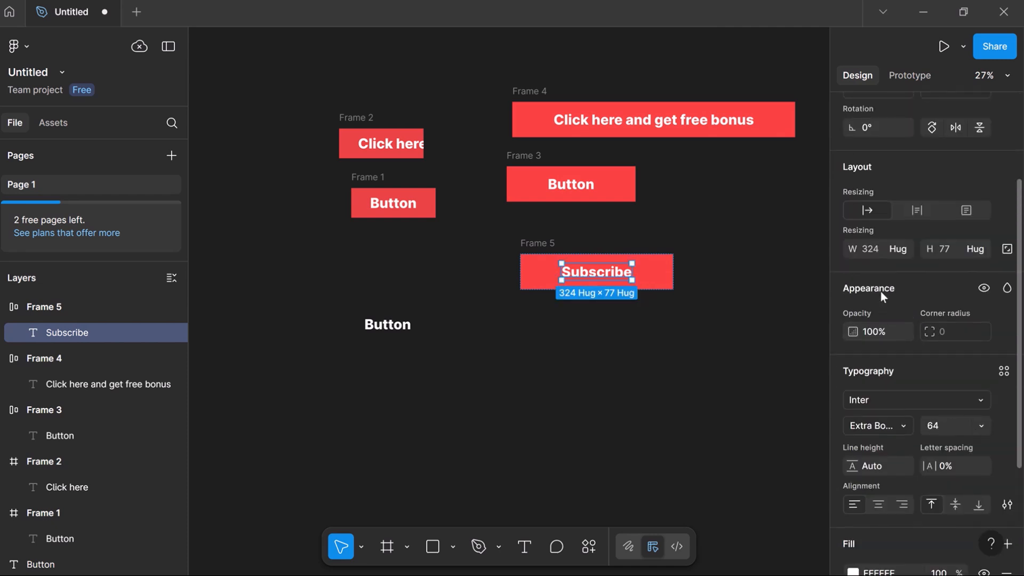
{"action": "scroll", "coordinate": [879, 291], "scroll_direction": "up", "scroll_amount": 2}
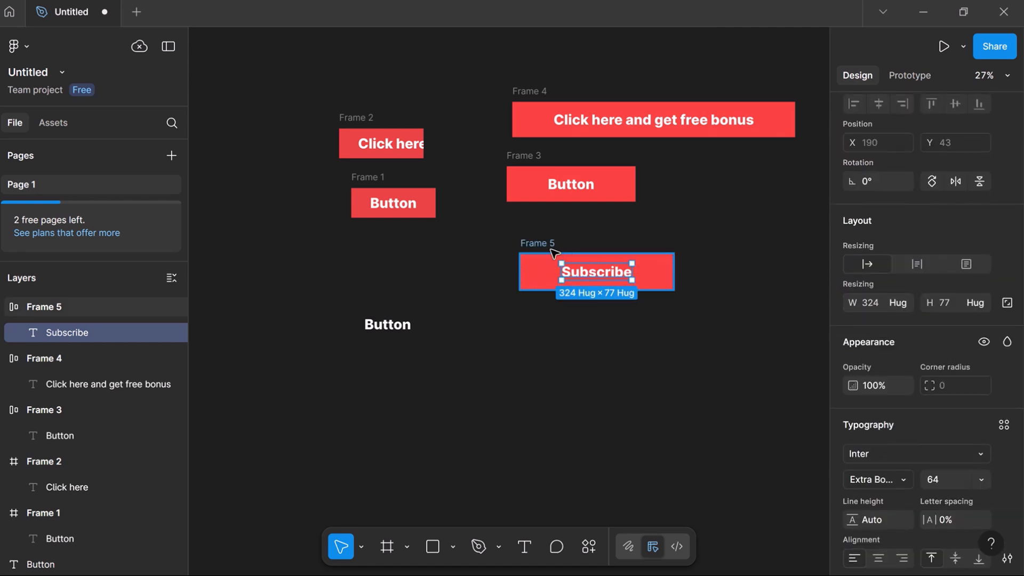
{"action": "left_click", "coordinate": [550, 249]}
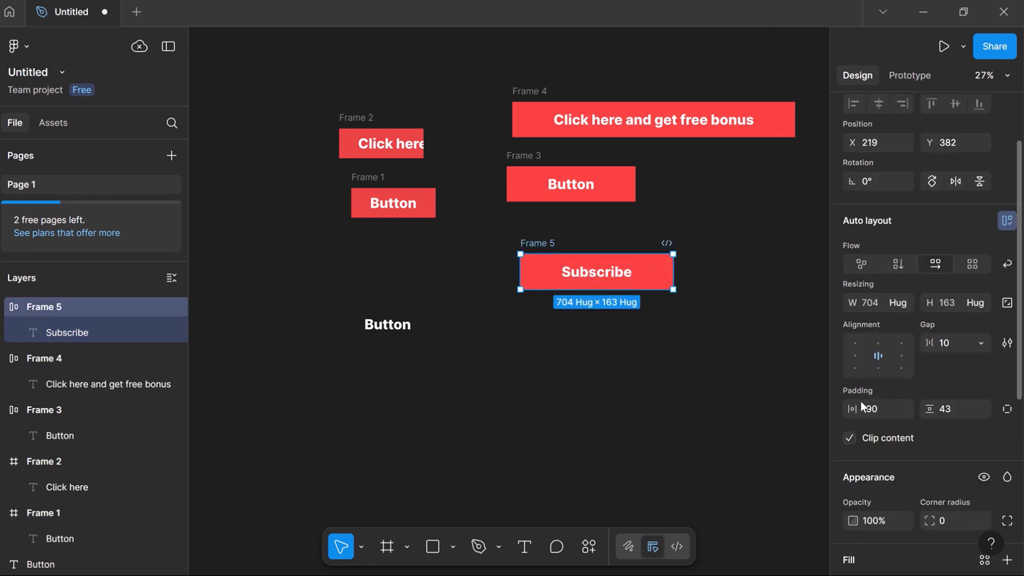
{"action": "left_click_drag", "start_coordinate": [862, 406], "coordinate": [615, 443]}
- Change Frame 5's label from Subscribe to 'pay' and deselect the frame
{"action": "left_click", "coordinate": [667, 264]}
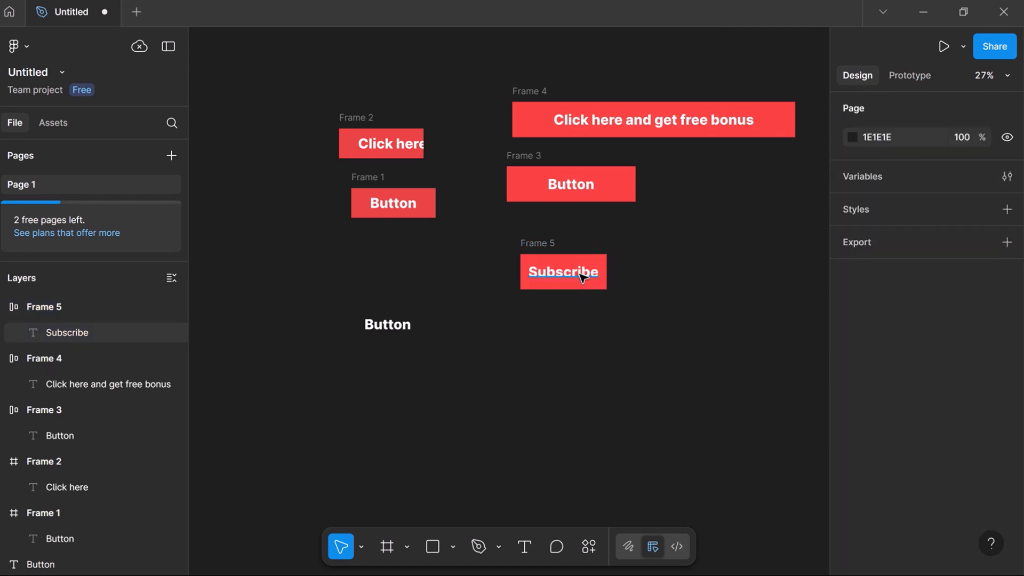
{"action": "double_click", "coordinate": [580, 277]}
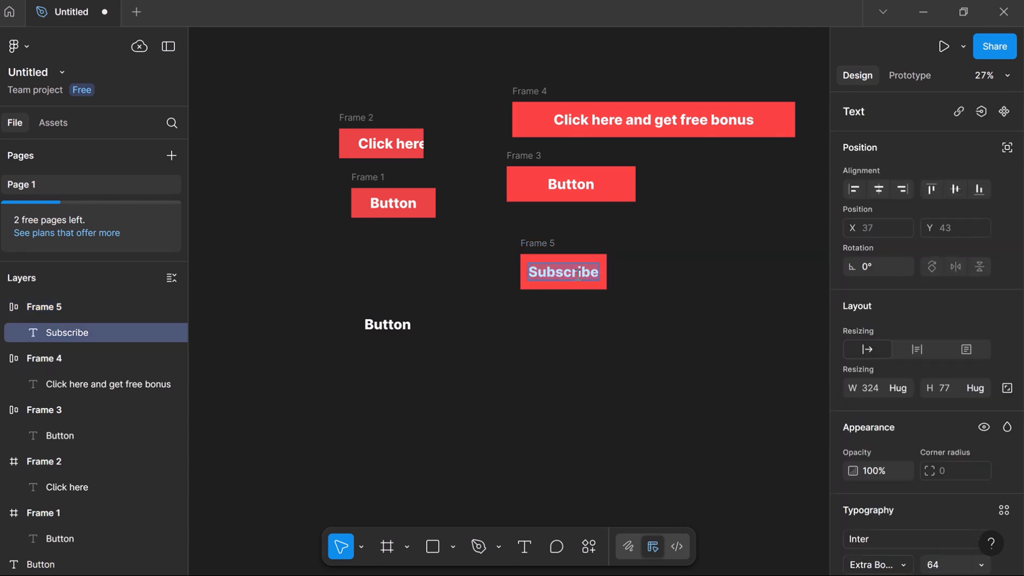
{"action": "key", "text": "BackSpace"}
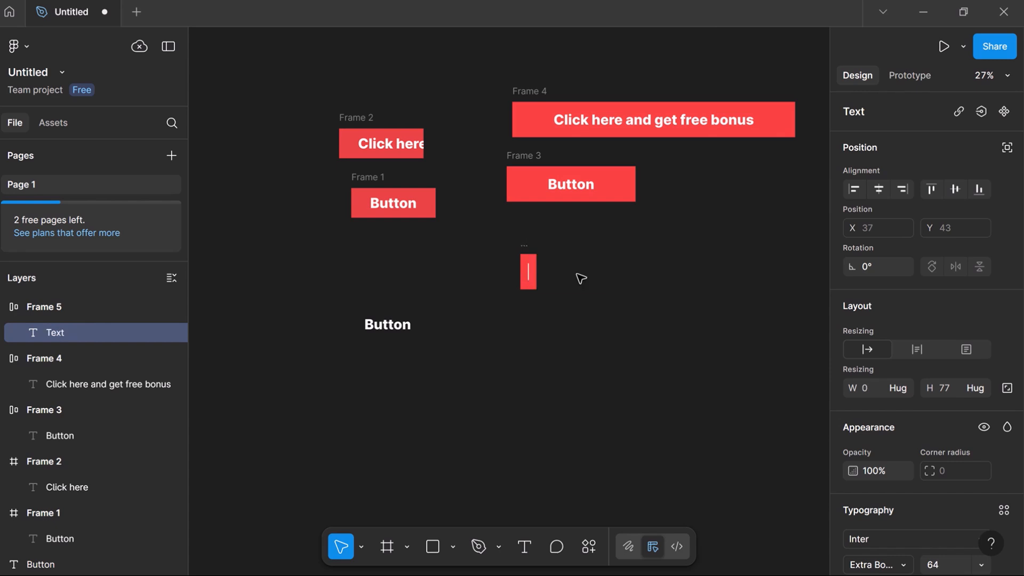
{"action": "type", "text": "pay"}
{"action": "key", "text": "Escape"}
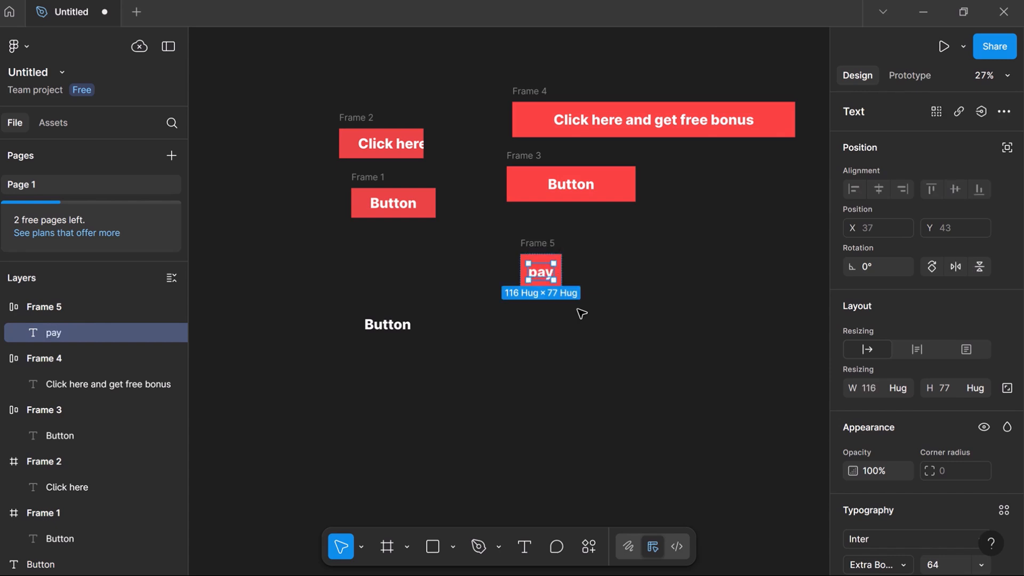
{"action": "key", "text": "Escape"}
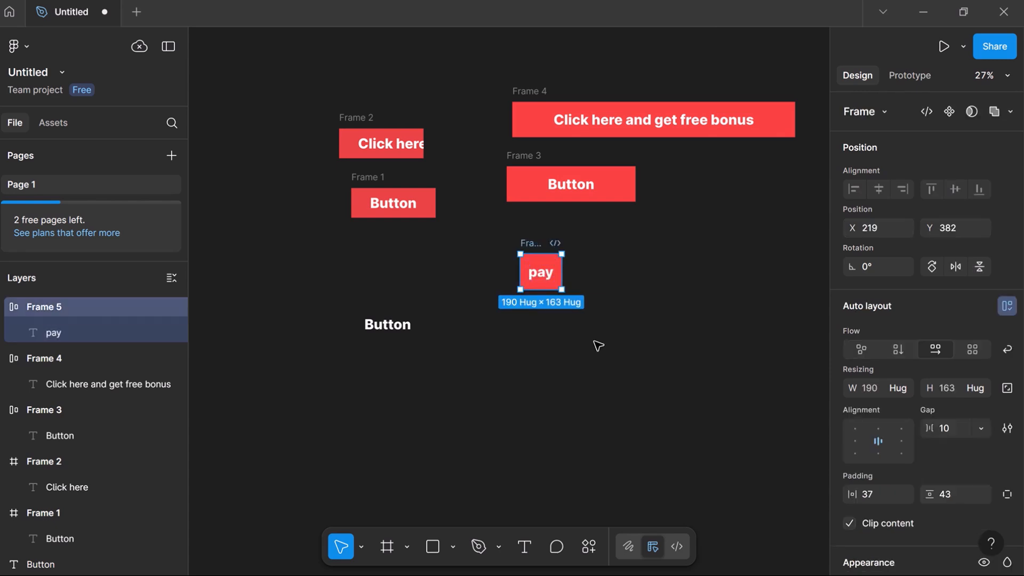
{"action": "key", "text": "Escape"}
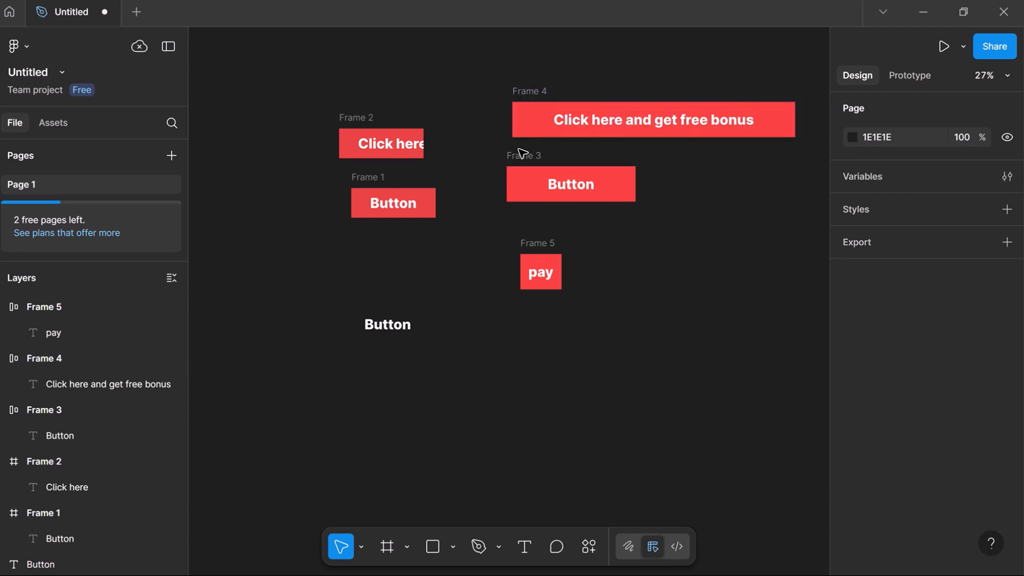
- Add auto layout to the last loose Button text, creating Frame 6 that hugs at 234×97
{"action": "left_click", "coordinate": [400, 329]}
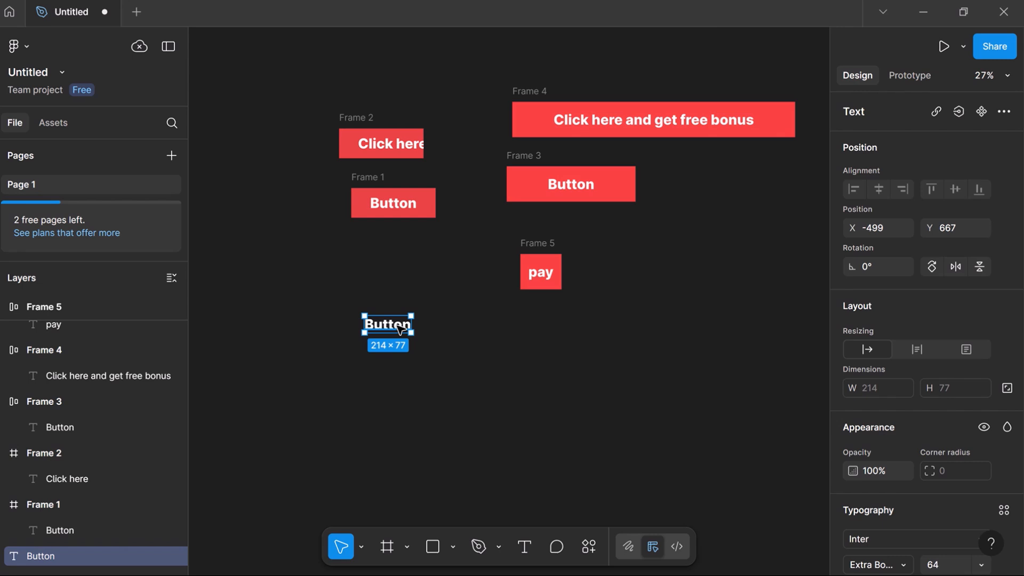
{"action": "right_click", "coordinate": [398, 329]}
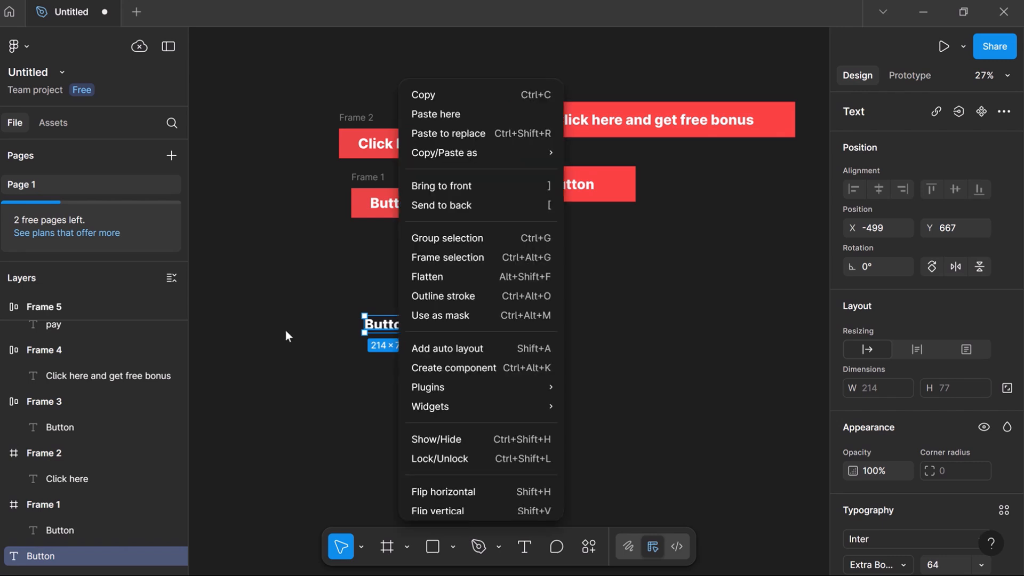
{"action": "left_click", "coordinate": [463, 349]}
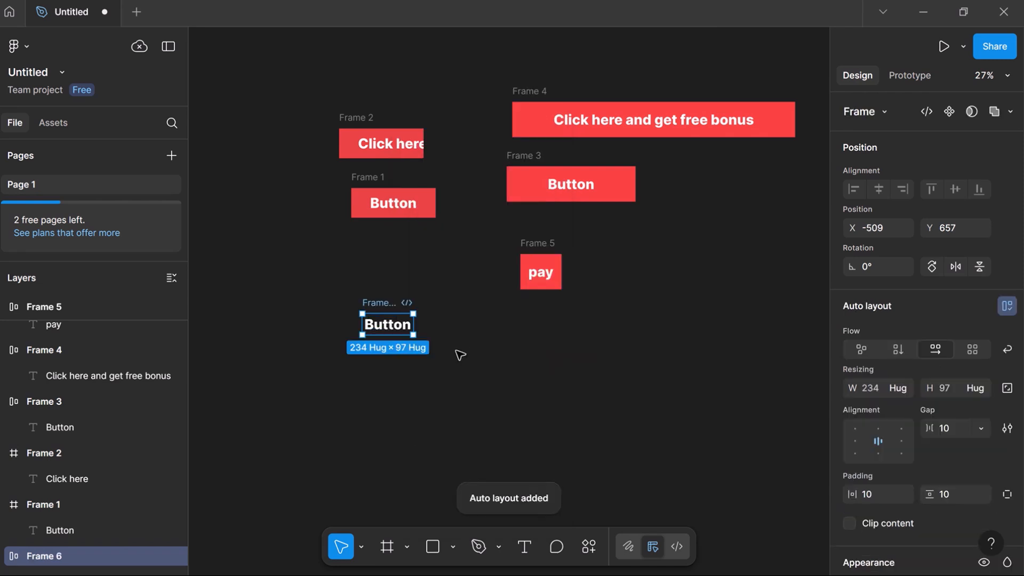
- Rename Frame 6 to 'button-1'
{"action": "double_click", "coordinate": [377, 304]}
{"action": "type", "text": "b"}
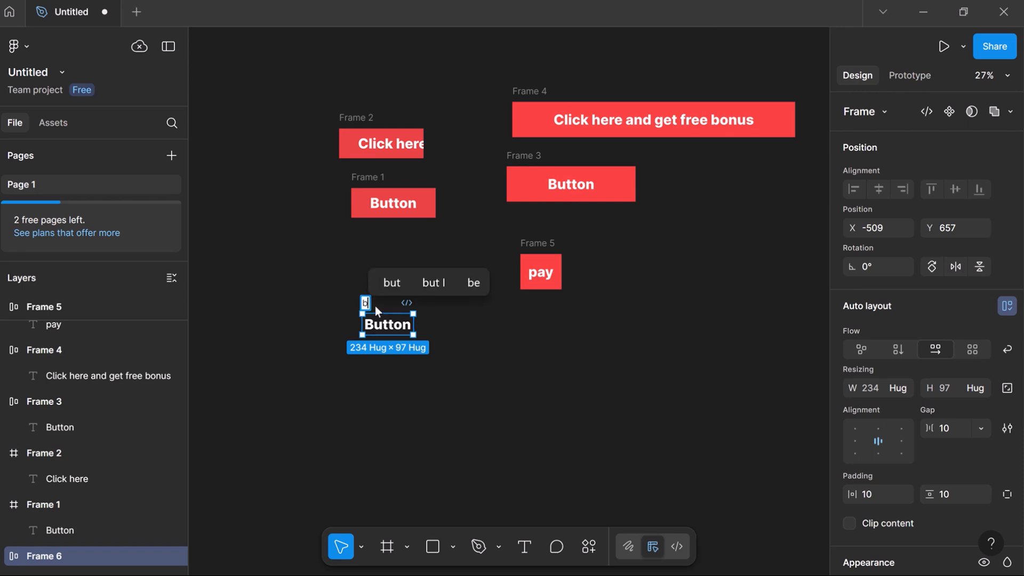
{"action": "type", "text": "utton-1"}
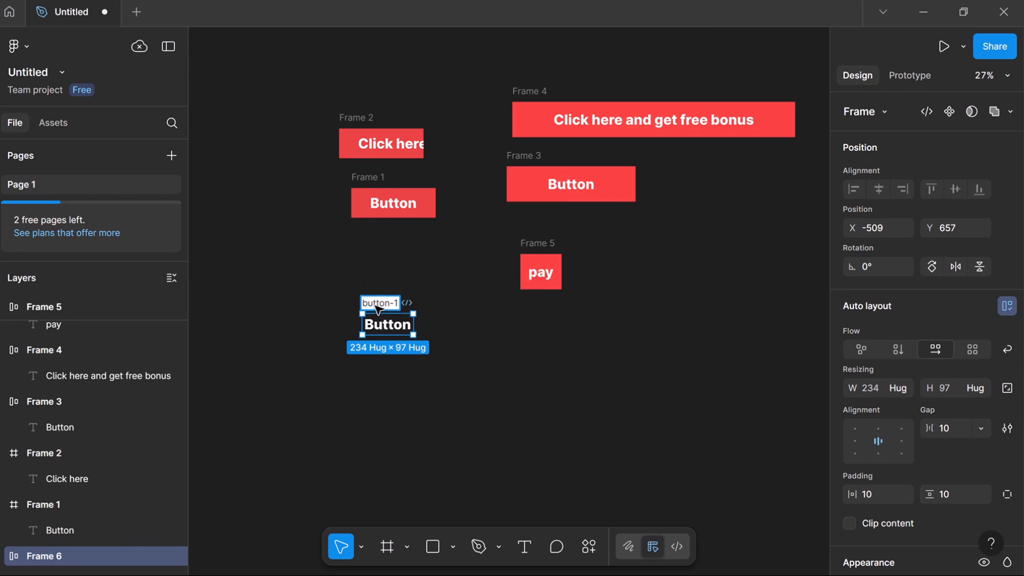
{"action": "left_click", "coordinate": [469, 371]}
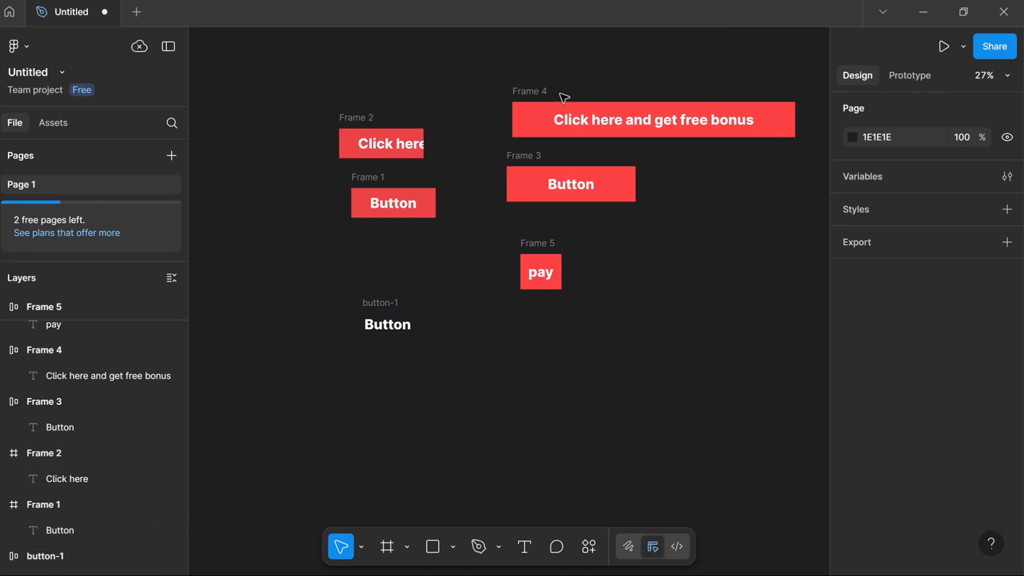
- Give button-1 a red EC3A3A fill and raise its horizontal padding from 10 to 41
{"action": "left_click", "coordinate": [393, 308]}
{"action": "scroll", "coordinate": [920, 441], "scroll_direction": "down", "scroll_amount": 5}
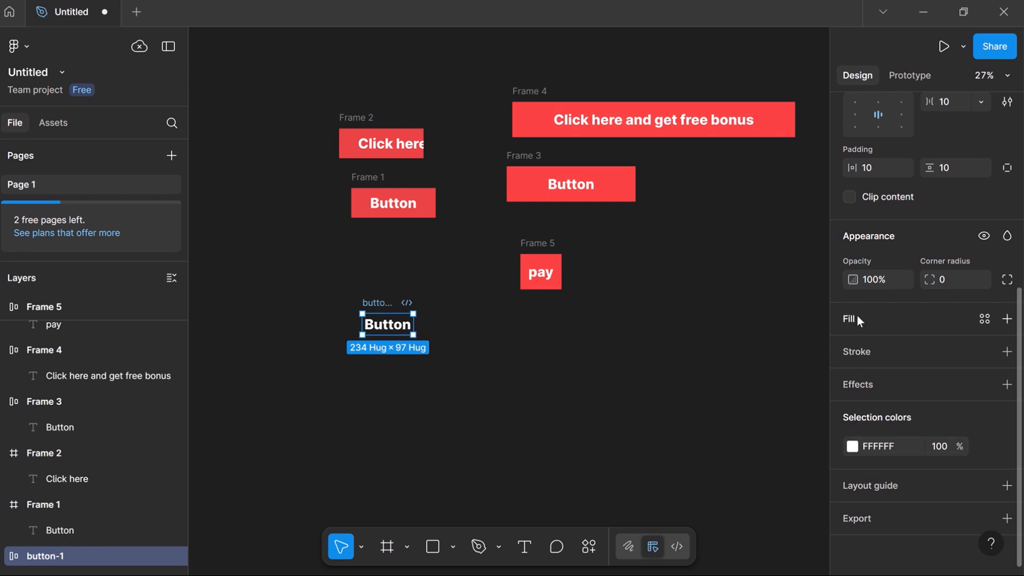
{"action": "left_click", "coordinate": [1007, 320]}
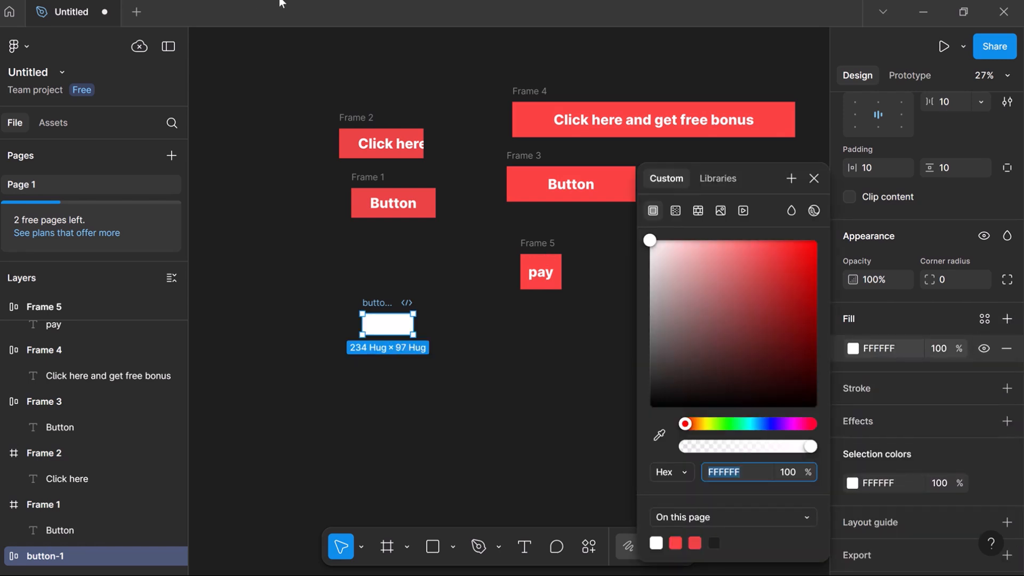
{"action": "left_click", "coordinate": [764, 263]}
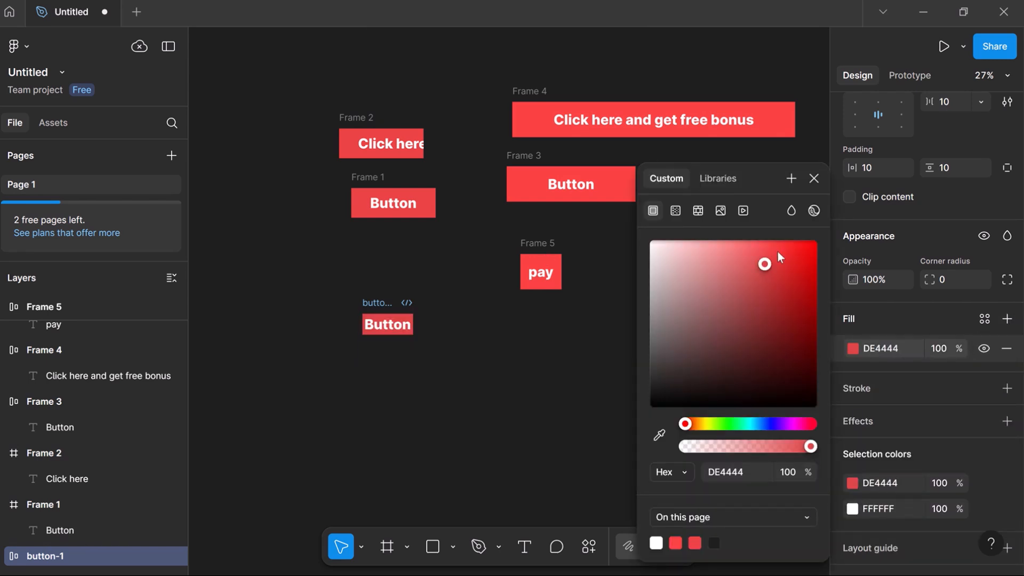
{"action": "left_click_drag", "start_coordinate": [778, 257], "coordinate": [776, 252]}
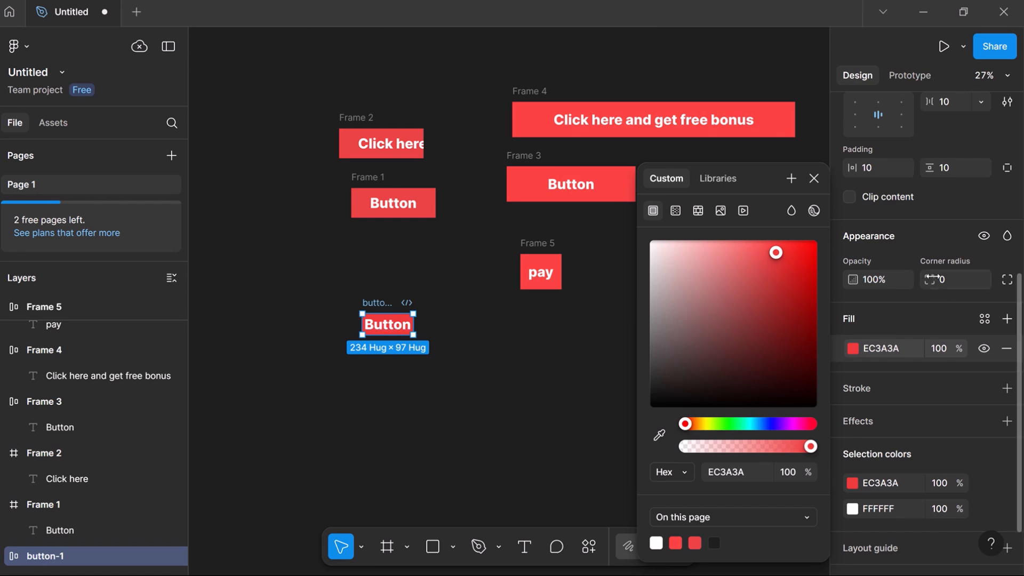
{"action": "left_click", "coordinate": [857, 168]}
{"action": "left_click_drag", "start_coordinate": [857, 168], "coordinate": [958, 158]}
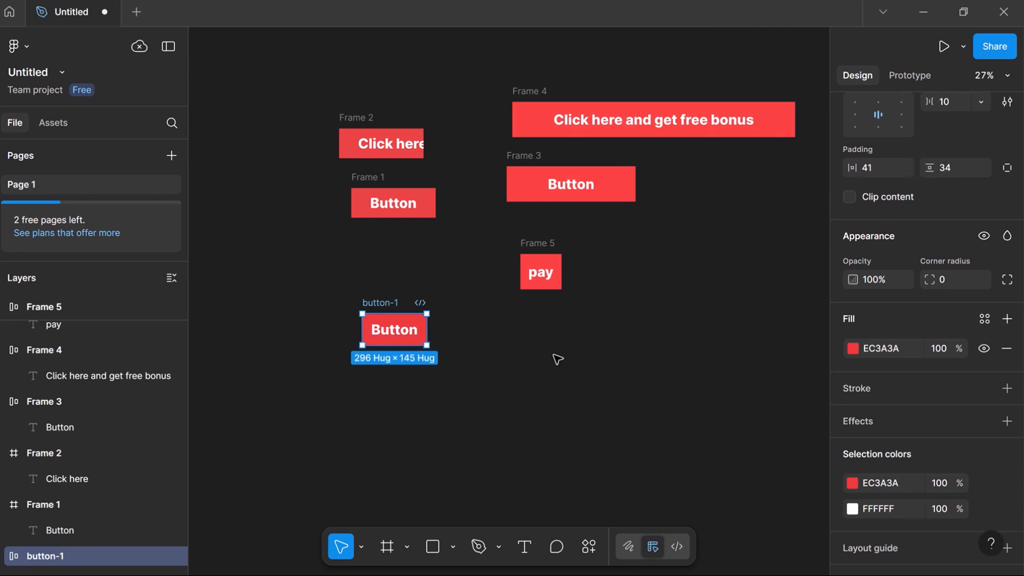
- Scroll the properties panel up to check button-1's 41 horizontal and 34 vertical padding
{"action": "scroll", "coordinate": [557, 359], "scroll_direction": "up", "scroll_amount": 3}
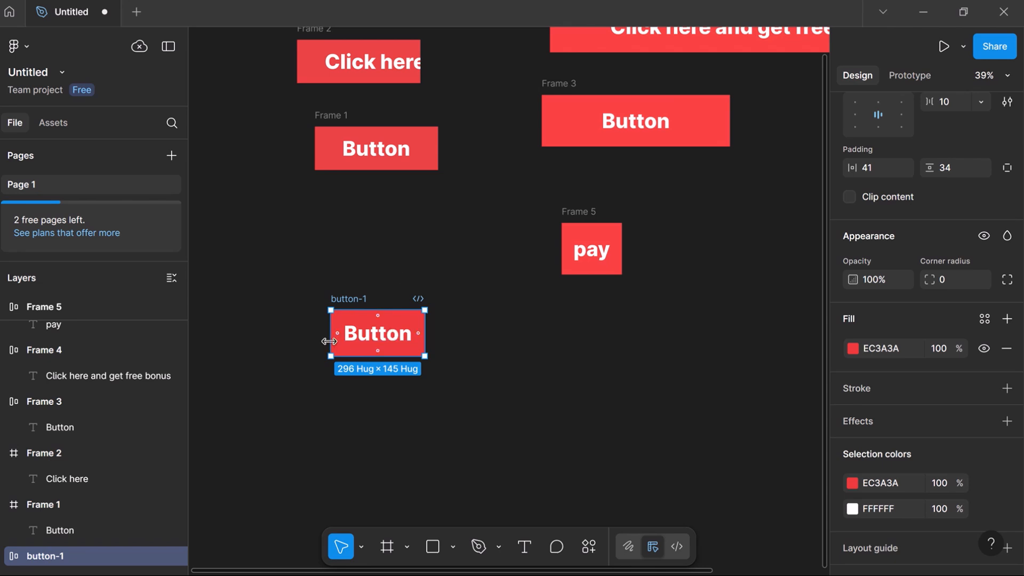
- Give button-1 individual padding of 55 left, 59 right, 13 top and 27 bottom
{"action": "left_click", "coordinate": [1007, 169]}
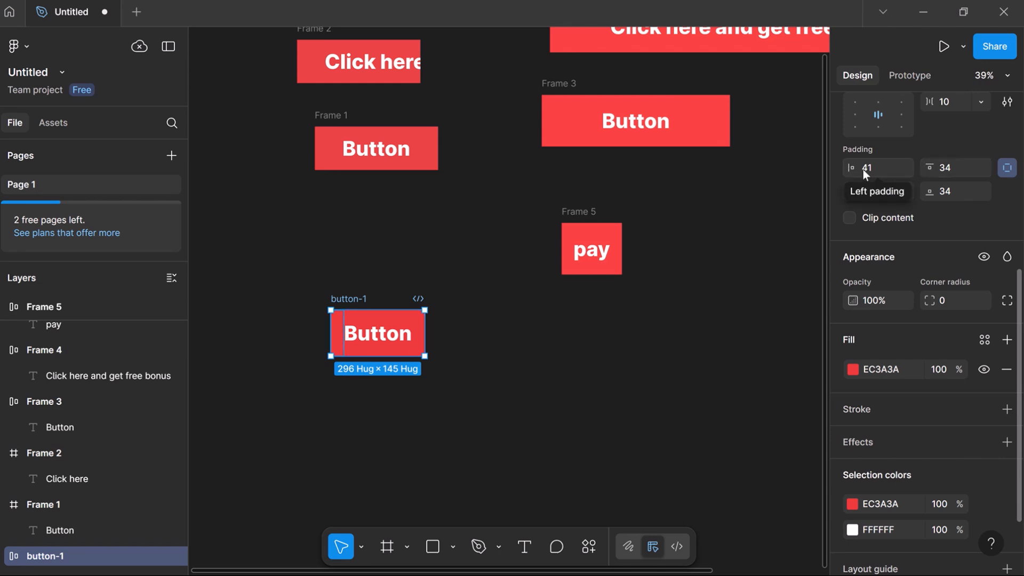
{"action": "left_click_drag", "start_coordinate": [865, 173], "coordinate": [810, 177]}
{"action": "left_click_drag", "start_coordinate": [917, 171], "coordinate": [46, 176]}
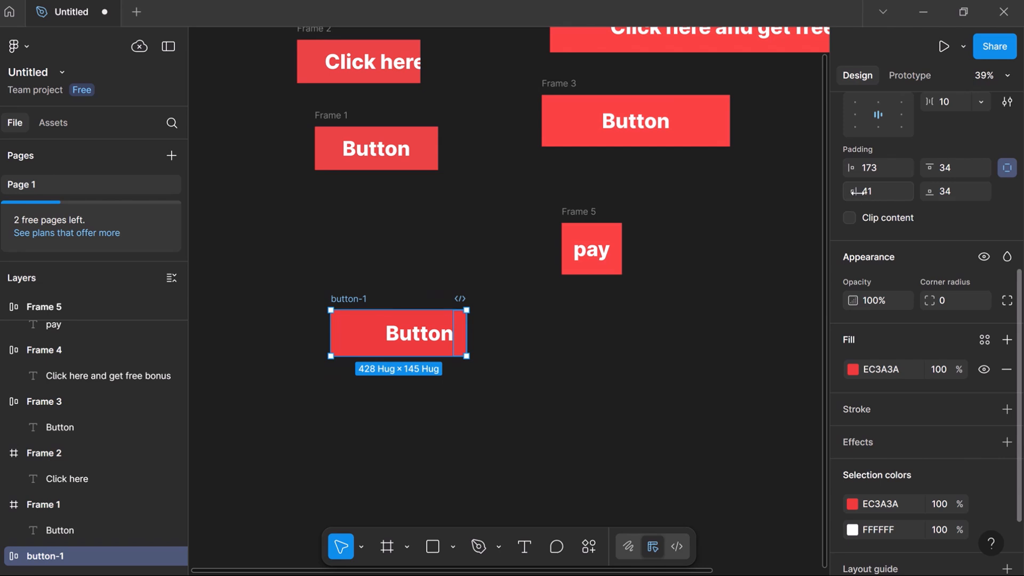
{"action": "left_click_drag", "start_coordinate": [859, 192], "coordinate": [414, 369]}
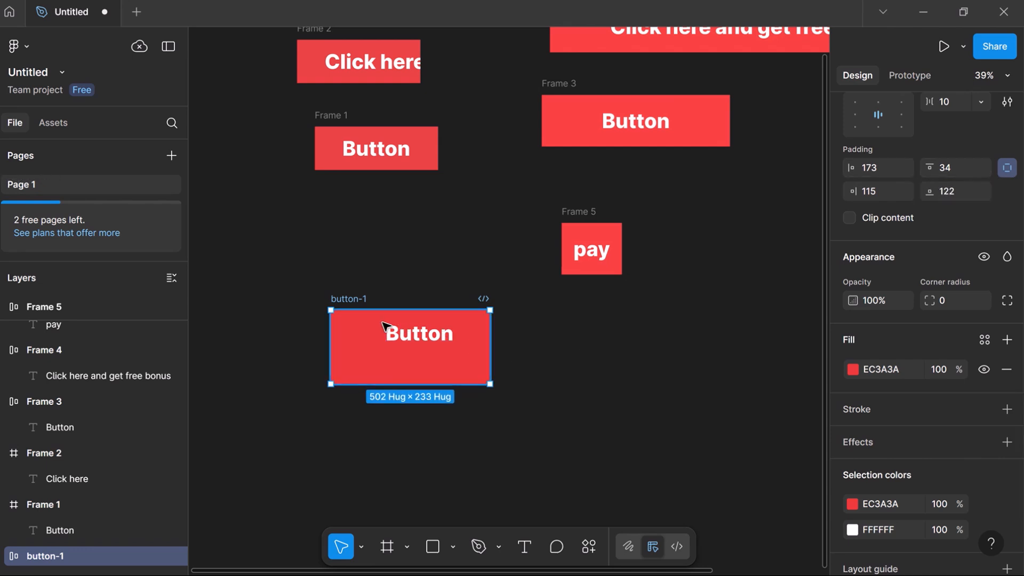
{"action": "left_click_drag", "start_coordinate": [930, 168], "coordinate": [777, 244]}
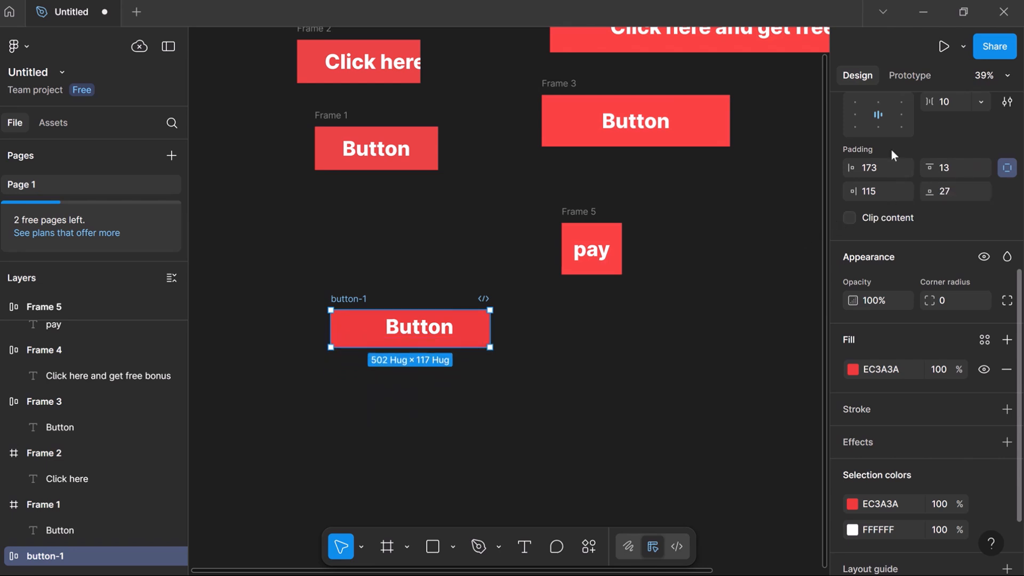
{"action": "left_click_drag", "start_coordinate": [850, 167], "coordinate": [653, 223]}
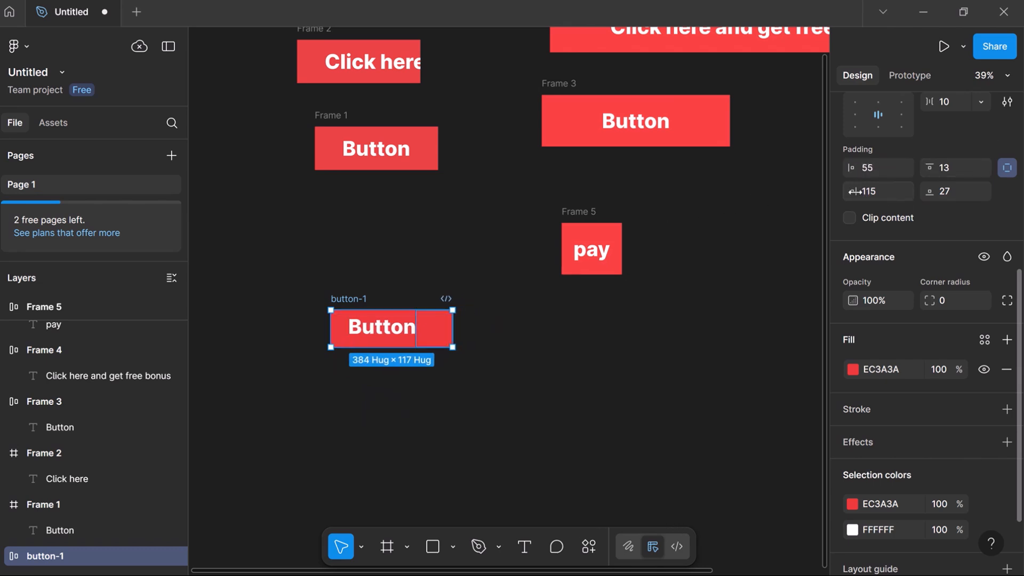
{"action": "left_click_drag", "start_coordinate": [853, 191], "coordinate": [762, 215]}
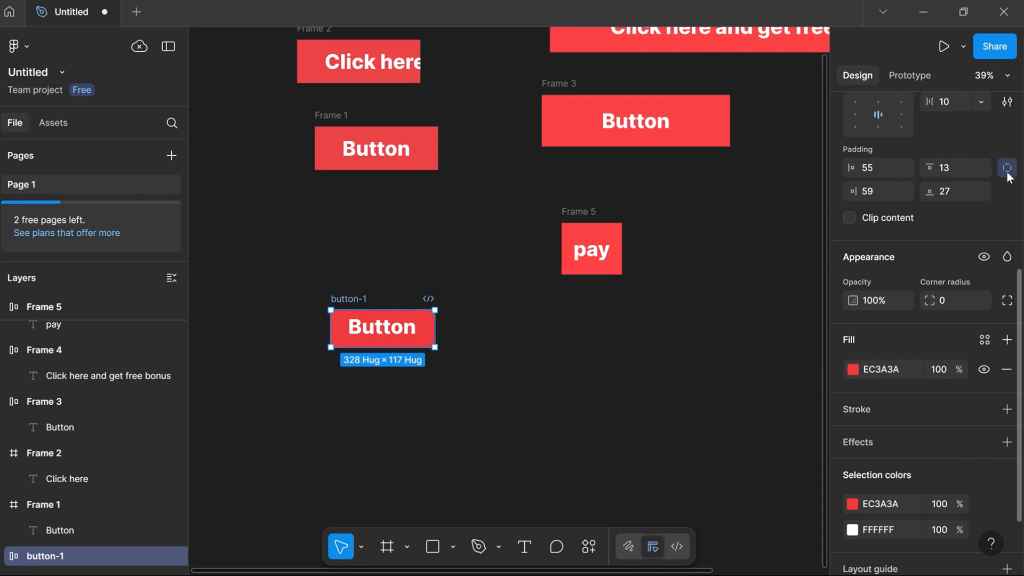
{"action": "left_click", "coordinate": [1007, 169]}
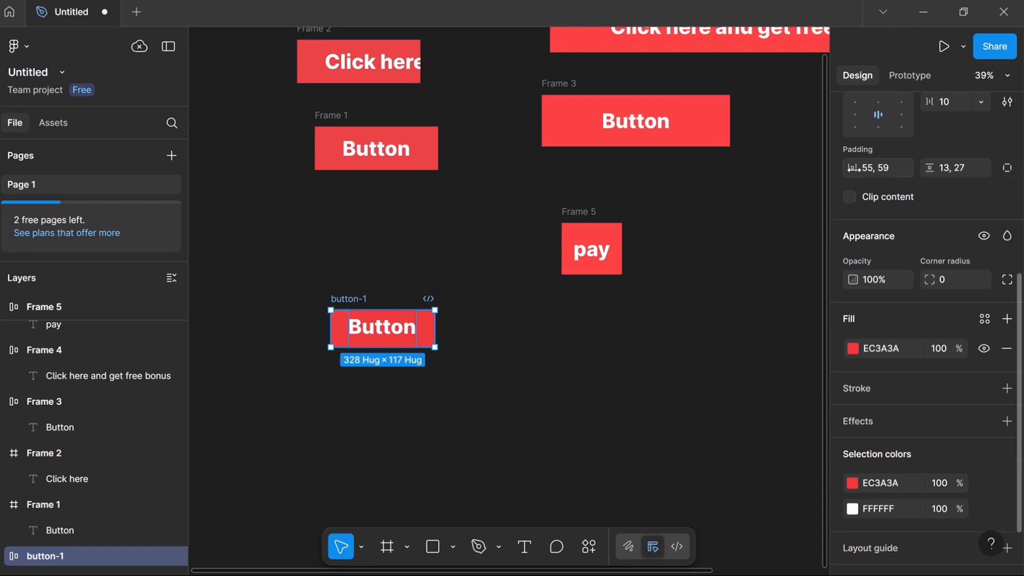
- Scrub button-1's horizontal padding up to 63/67, with vertical at 34/48, hugging at 344×159
{"action": "left_click_drag", "start_coordinate": [852, 168], "coordinate": [964, 163]}
{"action": "scroll", "coordinate": [727, 246], "scroll_direction": "up", "scroll_amount": 5}
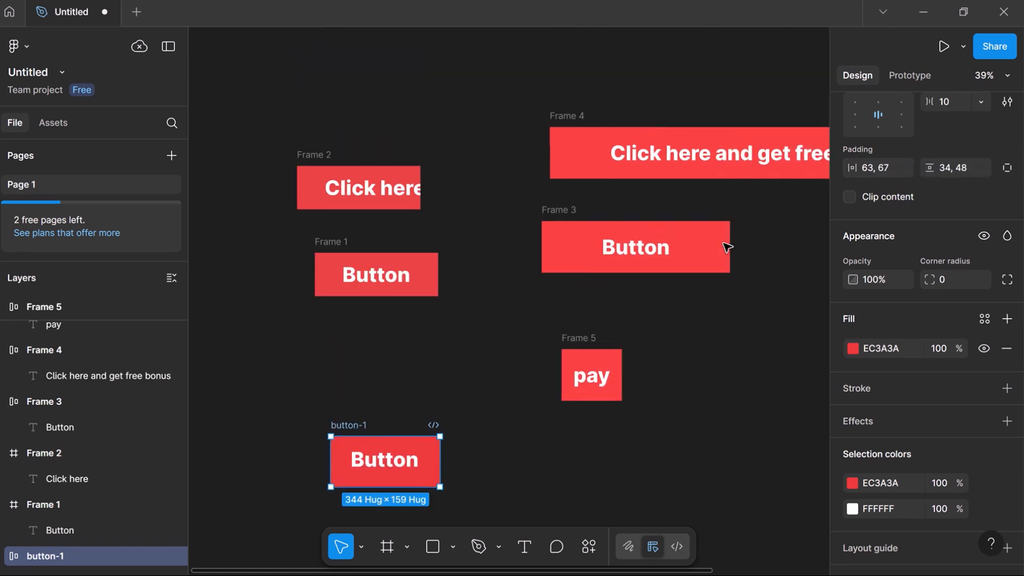